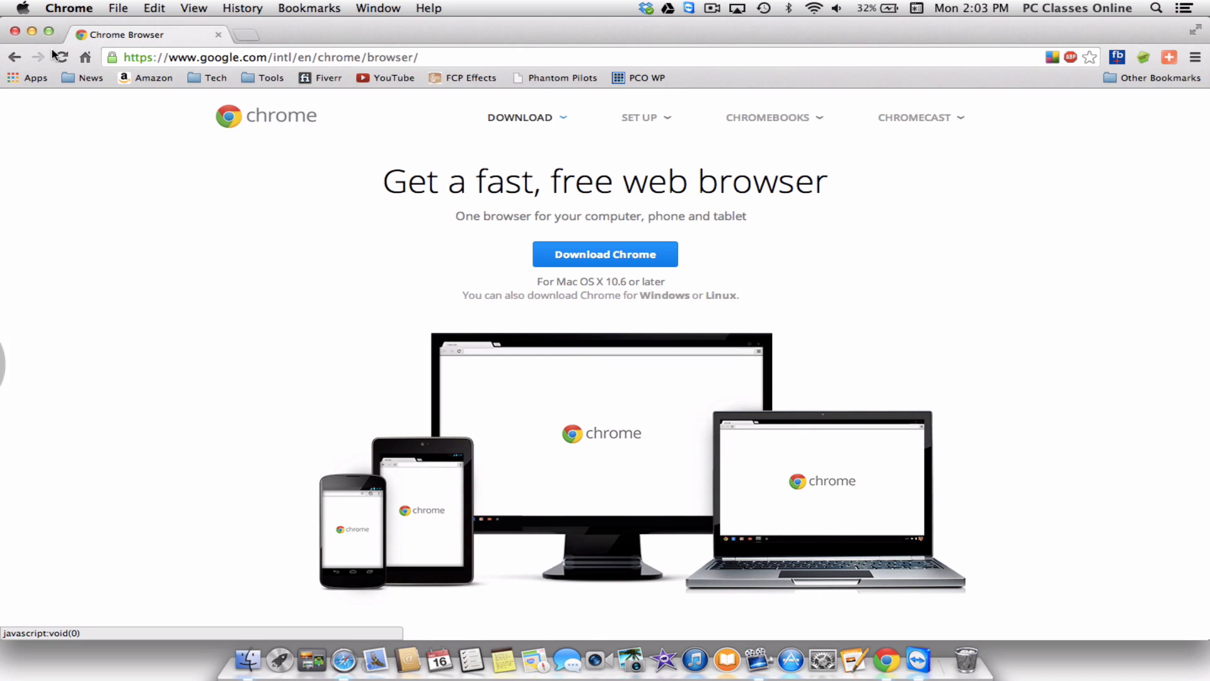
# Hide Chrome and open googlechrome.dmg from Finder's Downloads, skipping disk image verification
pyautogui.click(32, 32)
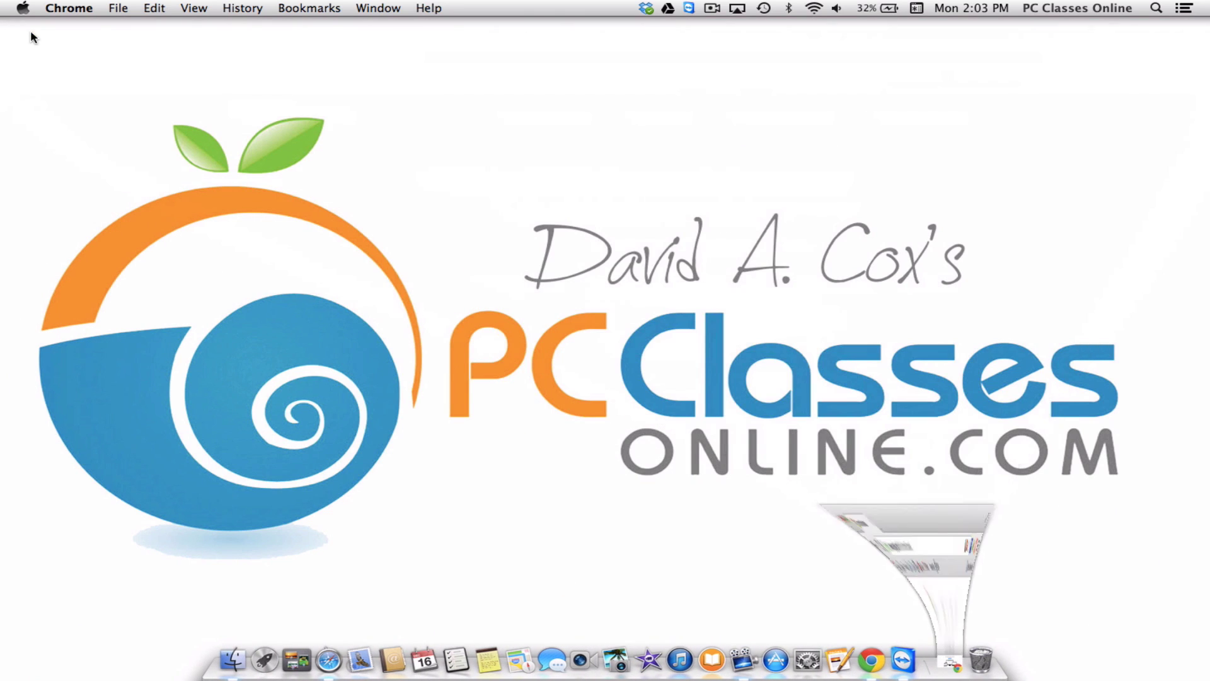
pyautogui.click(235, 668)
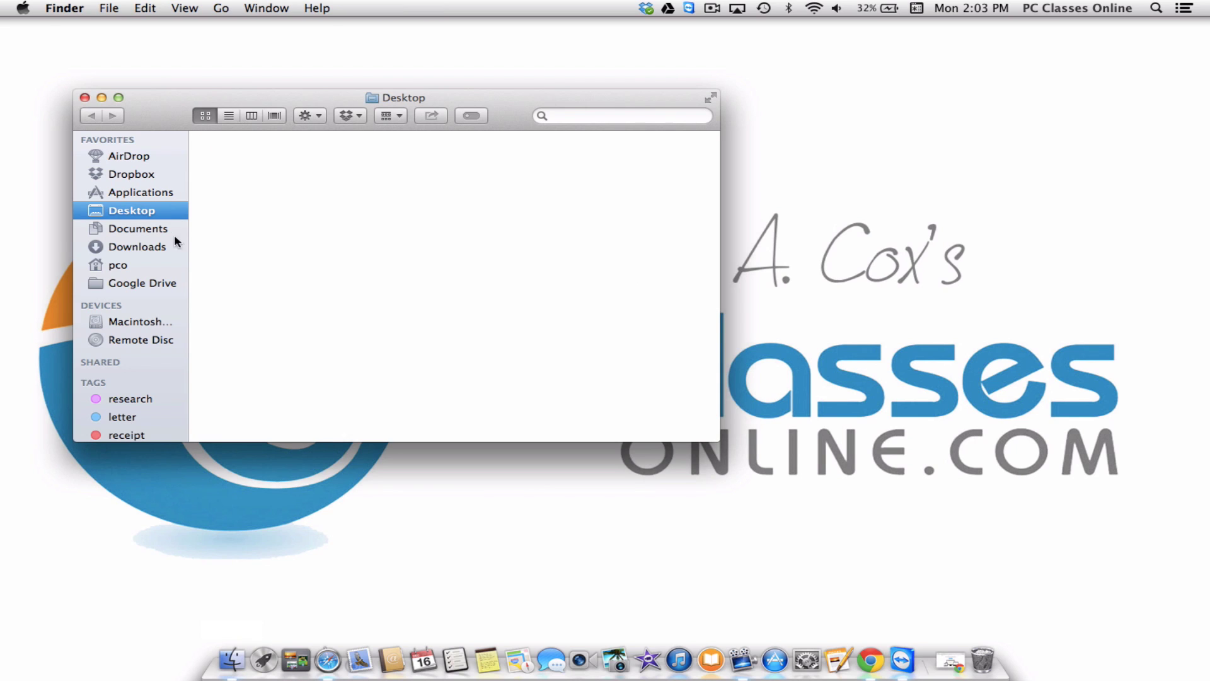
pyautogui.click(98, 248)
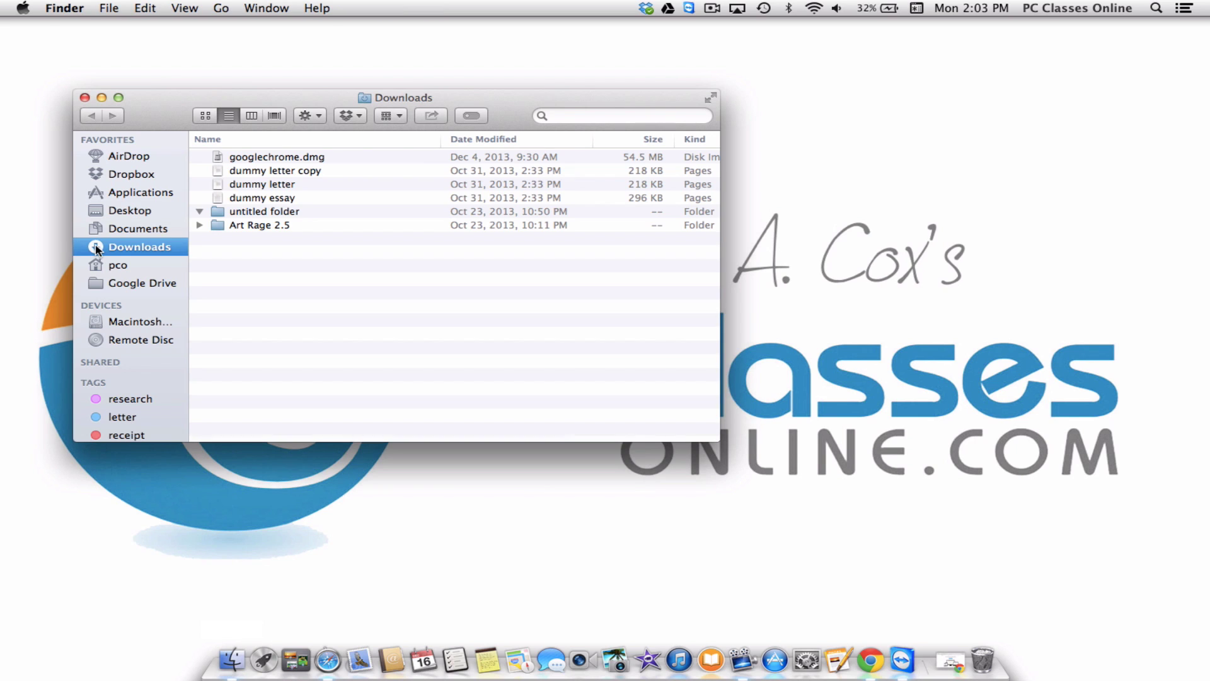
pyautogui.click(228, 159)
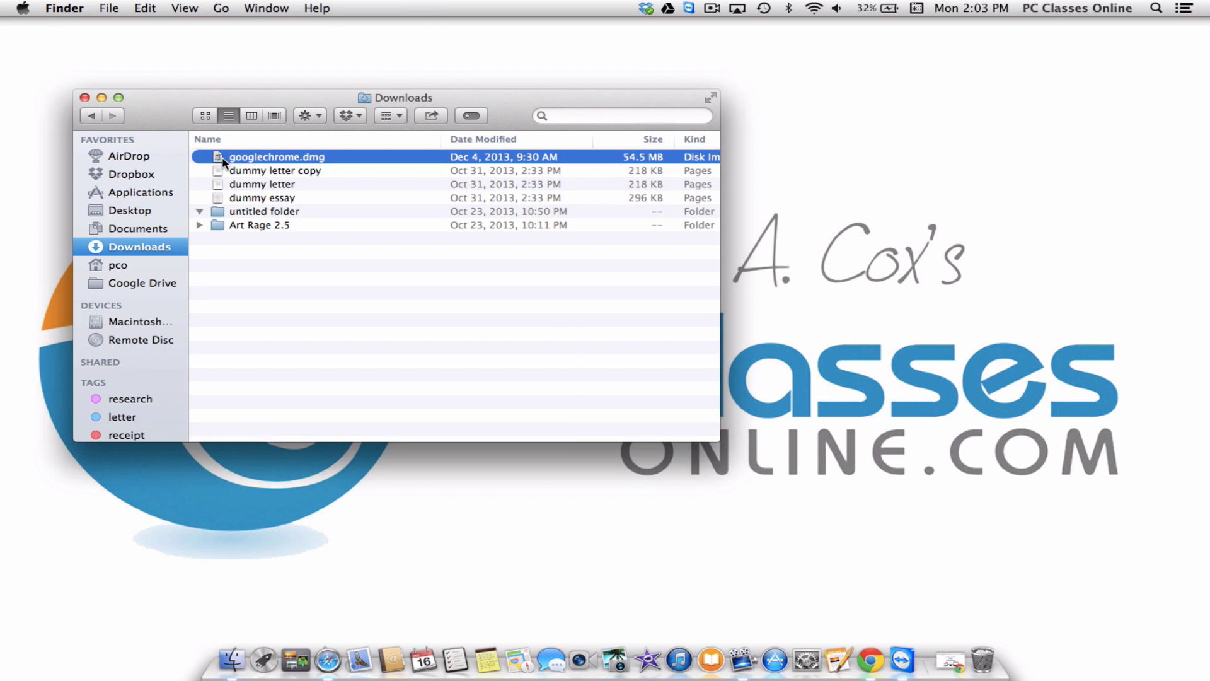
pyautogui.doubleClick(332, 161)
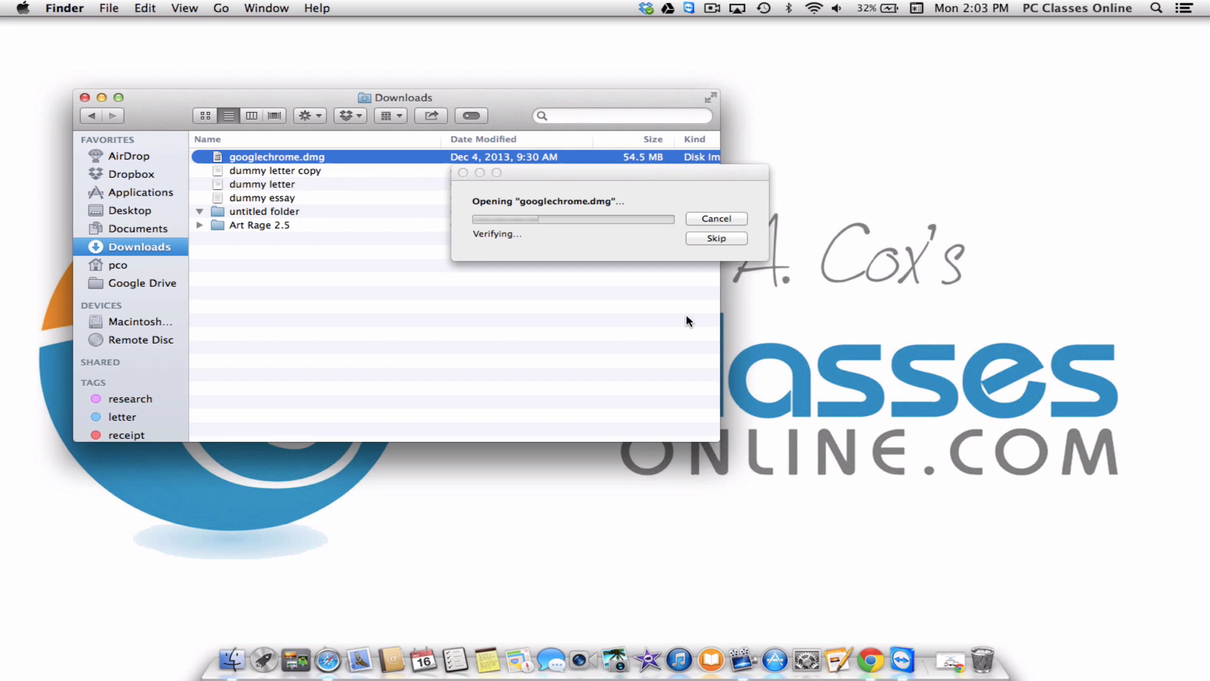
pyautogui.click(726, 239)
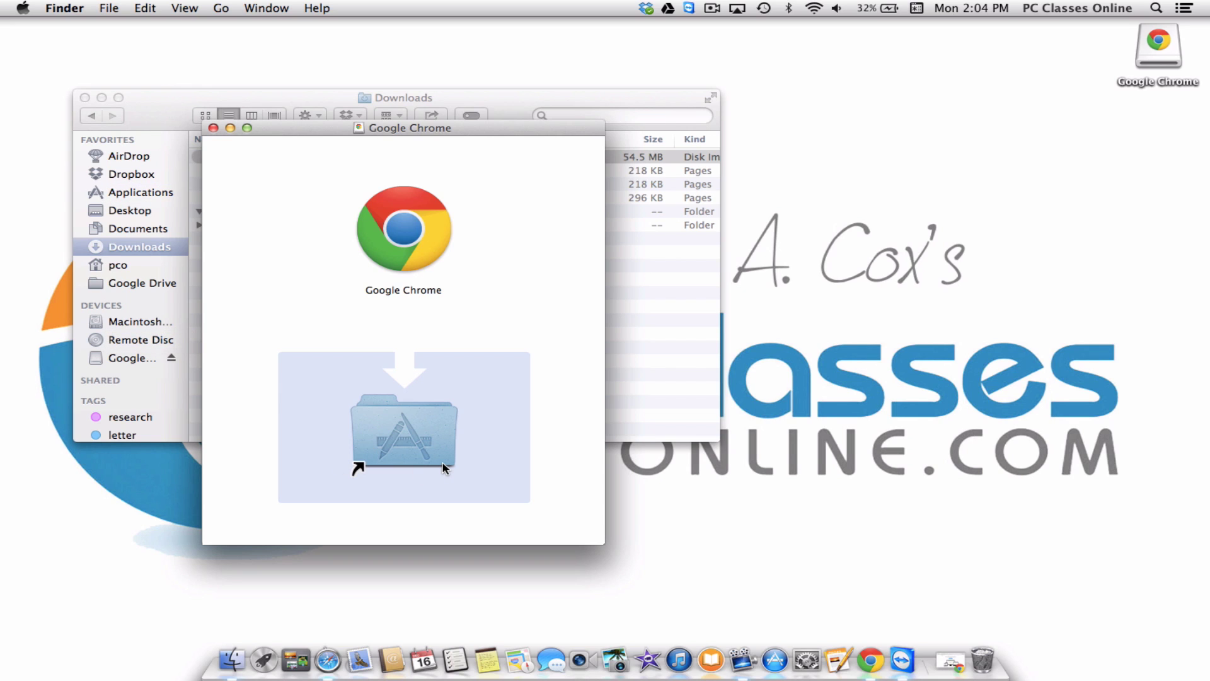
# Close the mounted Google Chrome disk image window and the Downloads window
pyautogui.click(411, 235)
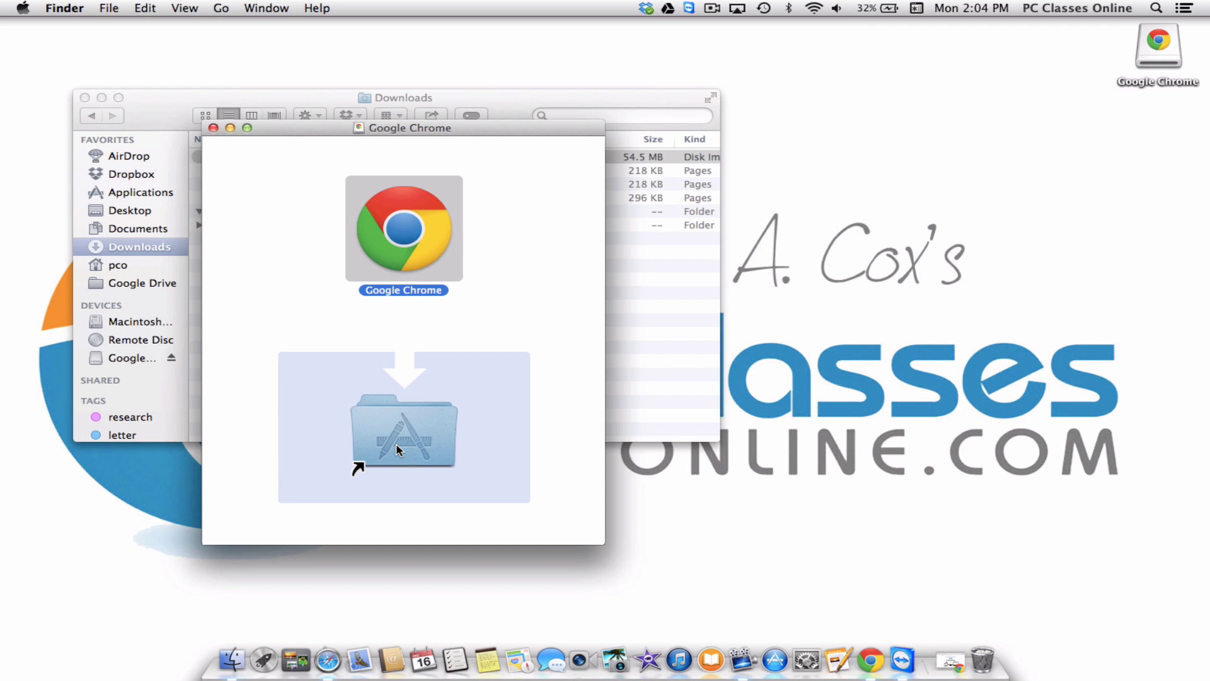
pyautogui.click(213, 128)
pyautogui.click(85, 97)
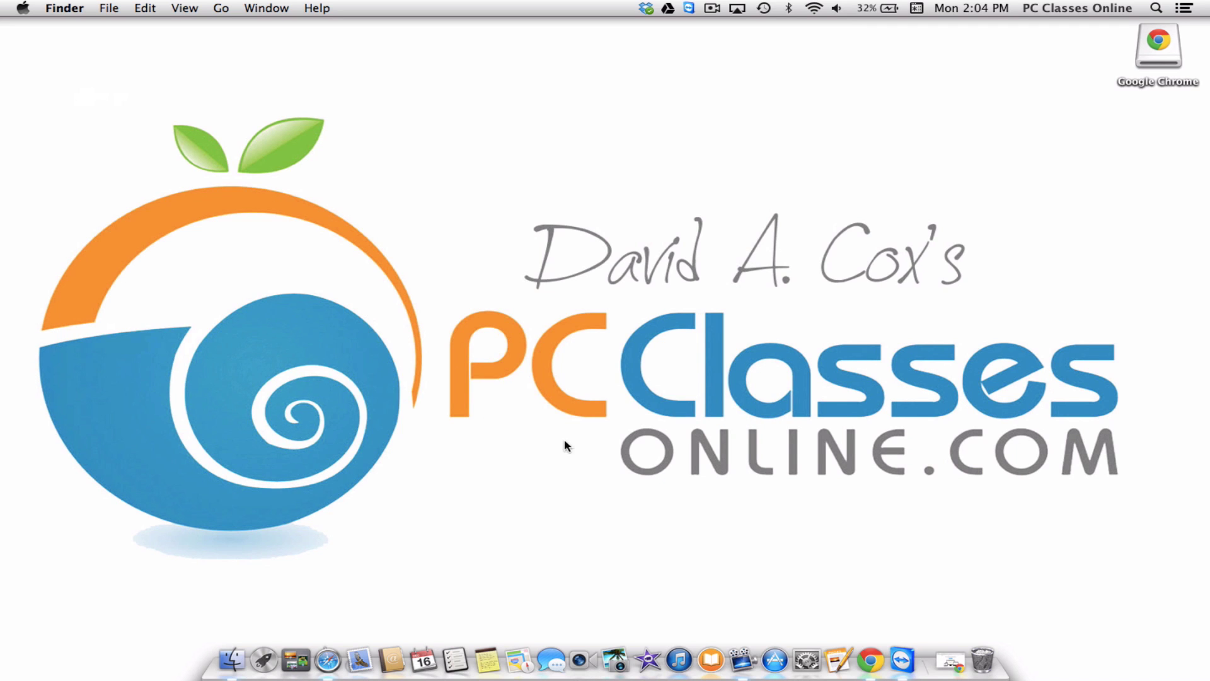
# Restore the Chrome window from the Dock and select the download page's address
pyautogui.click(878, 666)
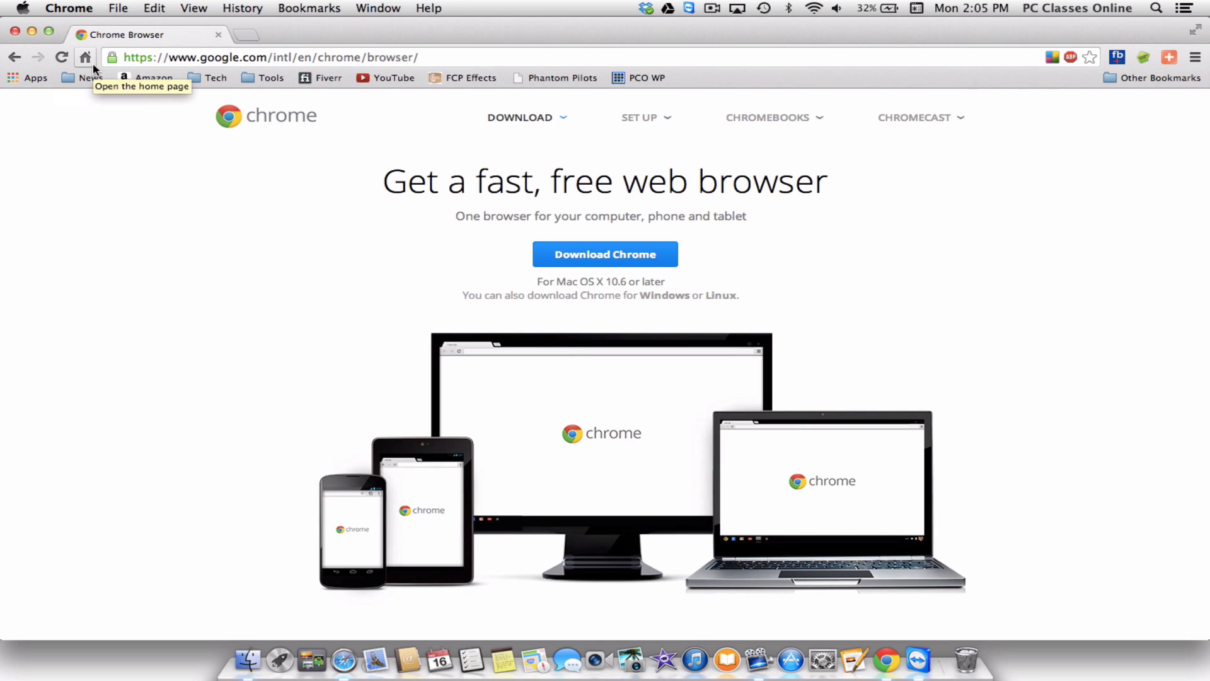
pyautogui.click(202, 63)
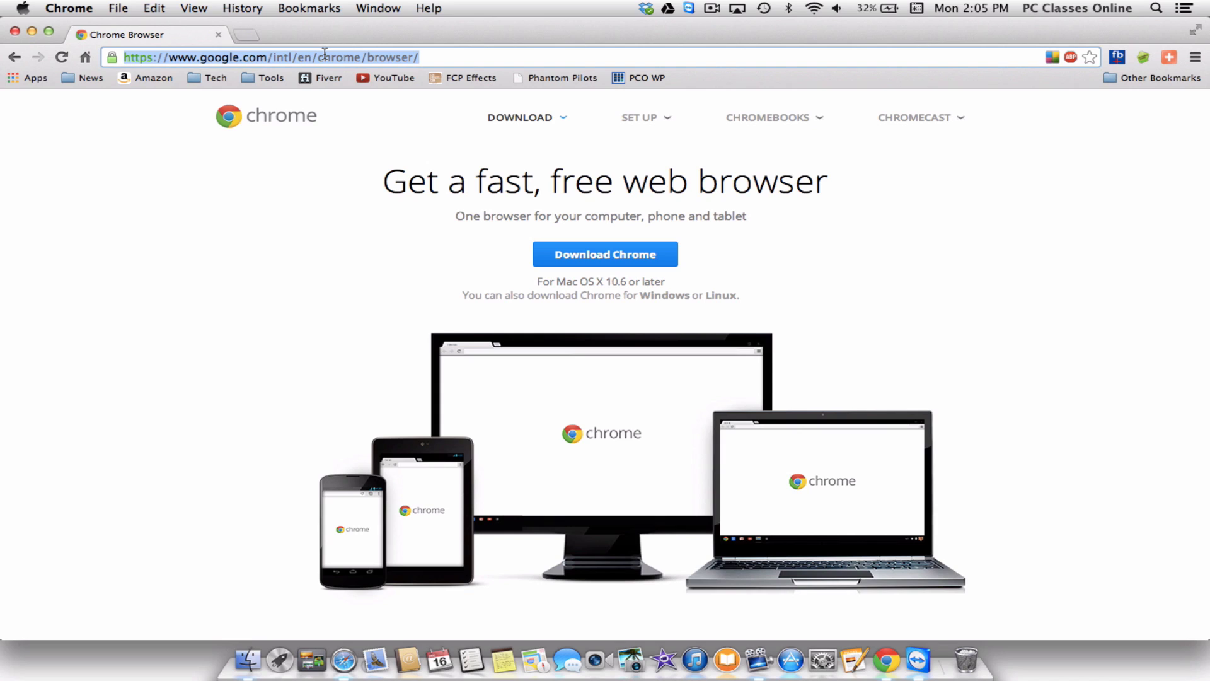
# Replace the address with a Google search for 'italian restaurants' using the omnibox suggestion
pyautogui.press('BackSpace')
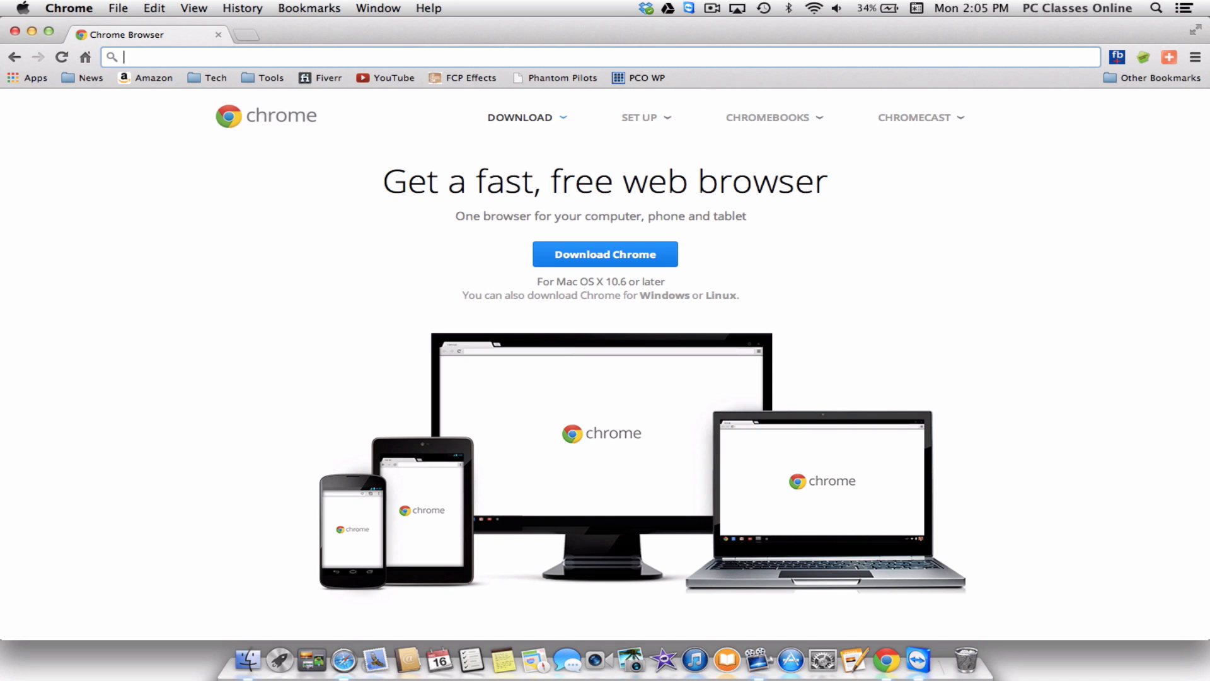
pyautogui.write('ital')
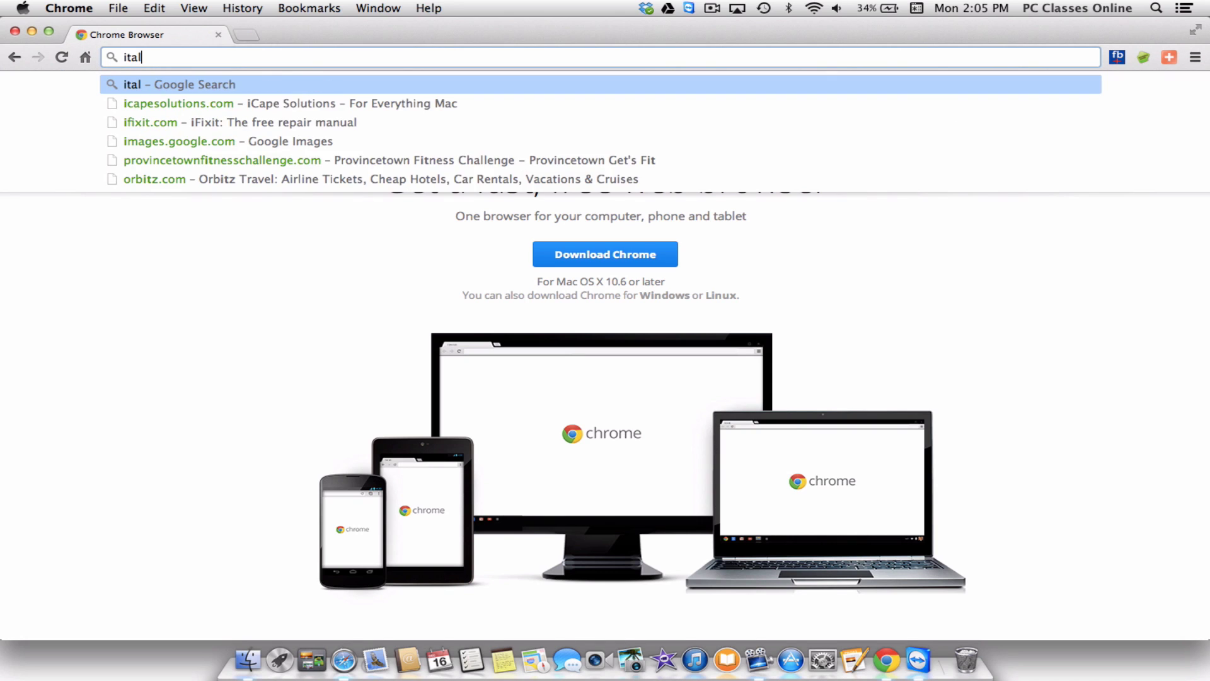
pyautogui.write('ian rest')
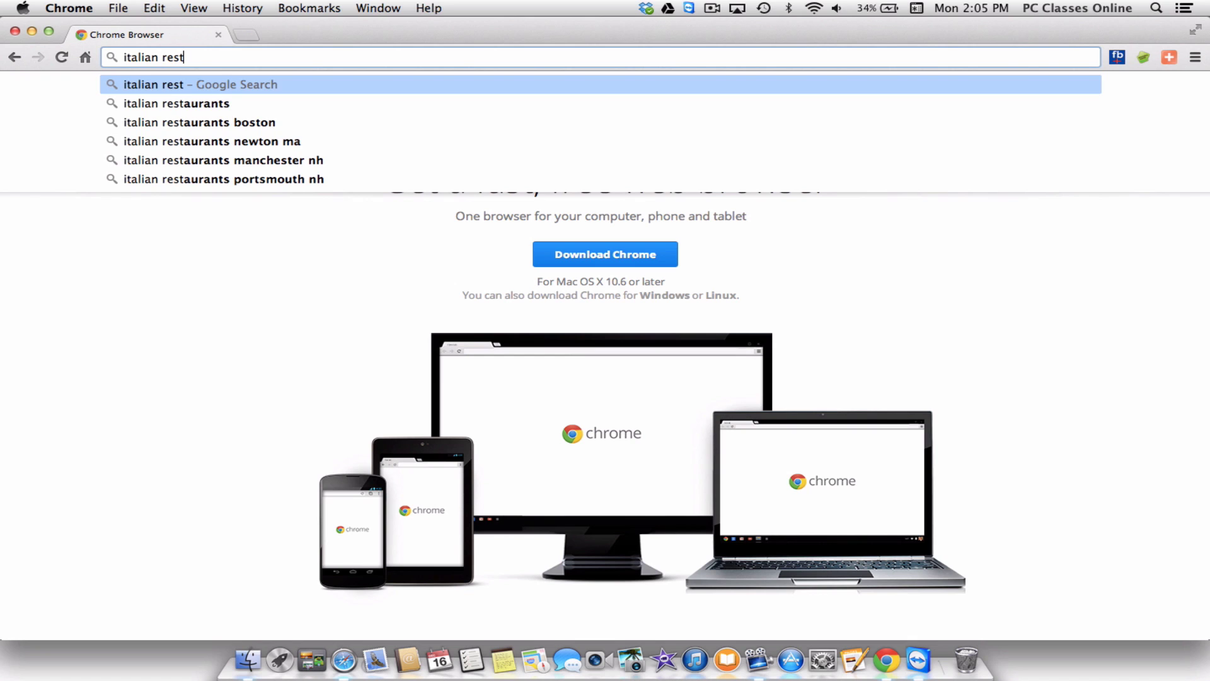
pyautogui.press('Down')
pyautogui.press('Return')
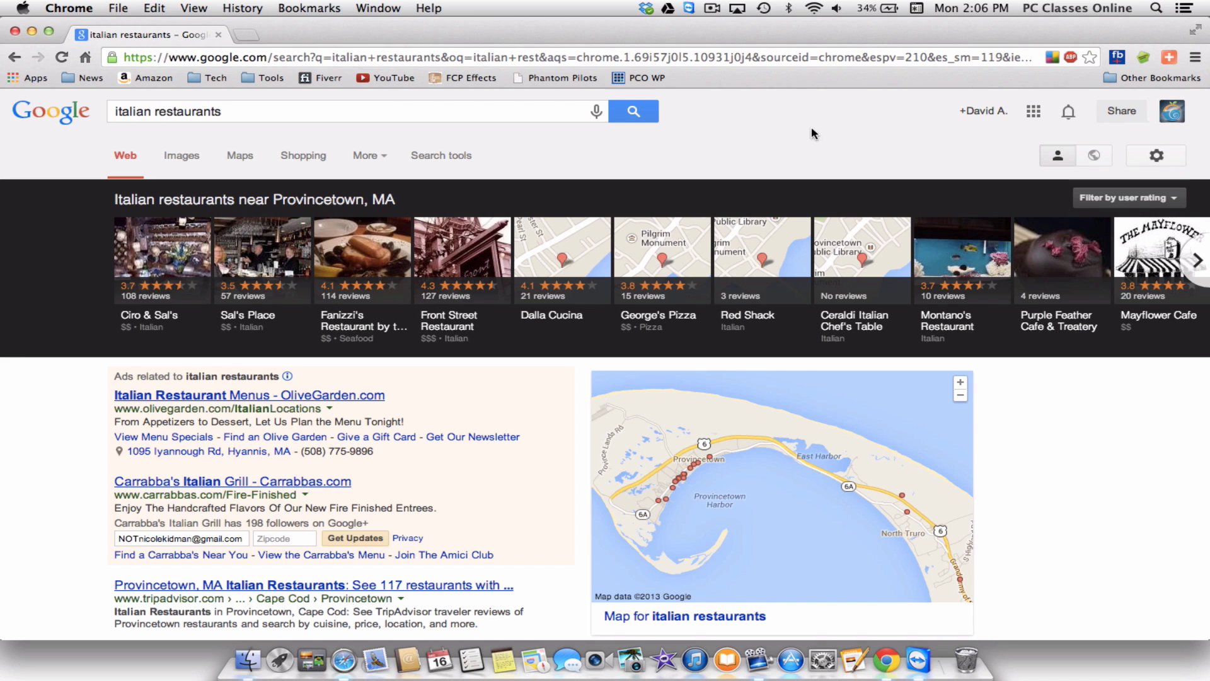
# Go to cnn.com and save it as a bookmark in the Bookmarks Bar folder
pyautogui.click(442, 57)
pyautogui.write('cnn.com')
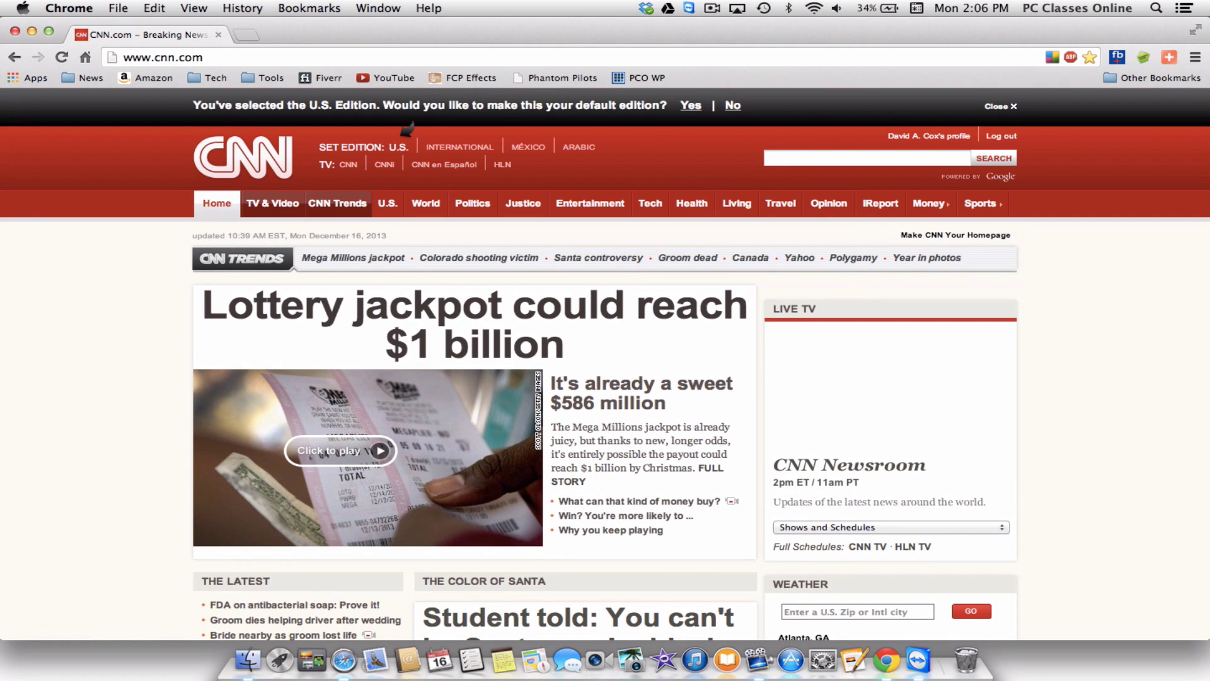
pyautogui.press('super+d')
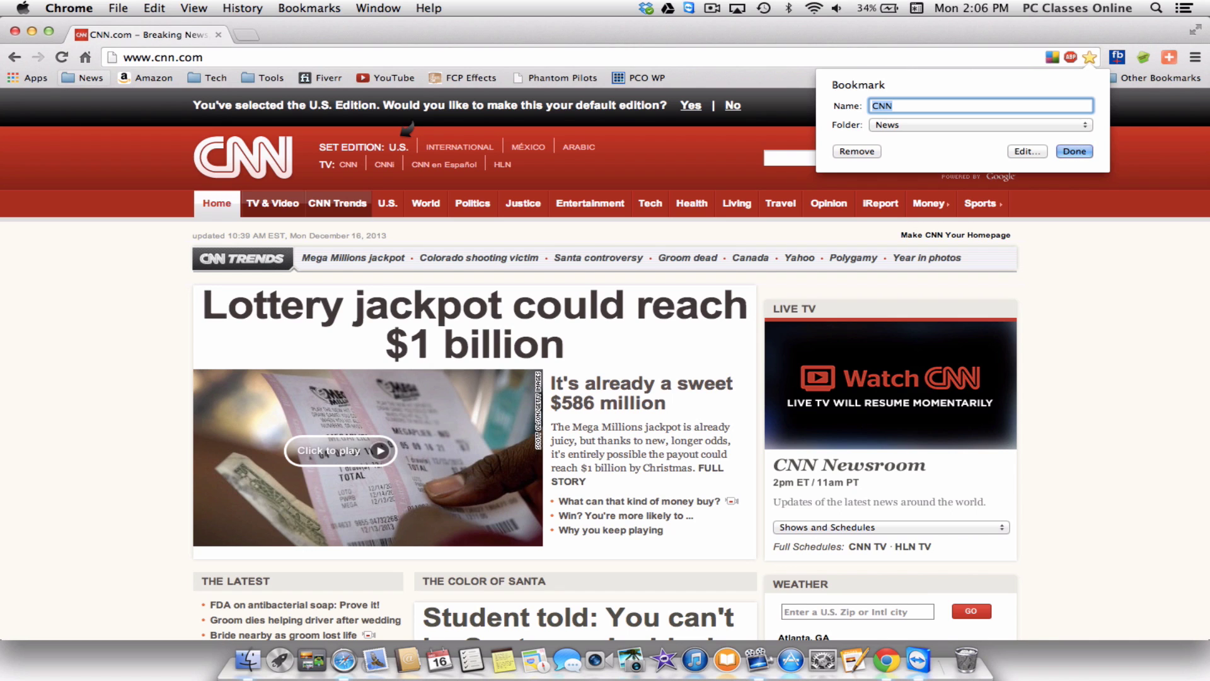
pyautogui.click(922, 130)
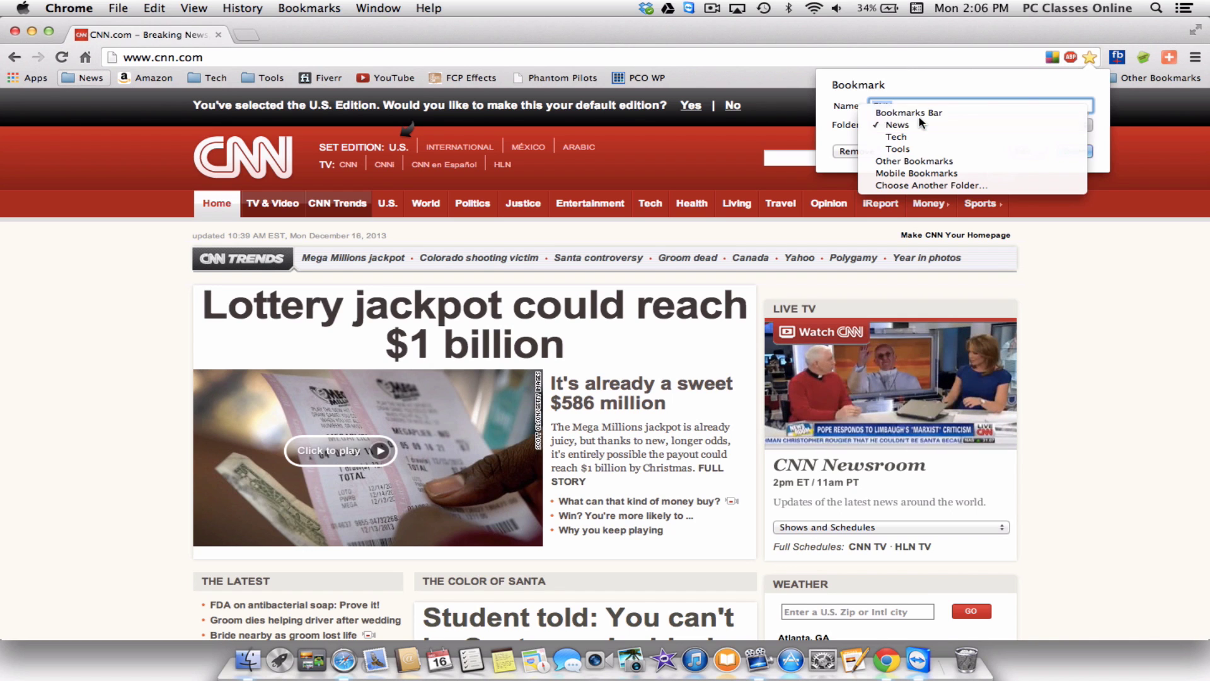
pyautogui.click(942, 108)
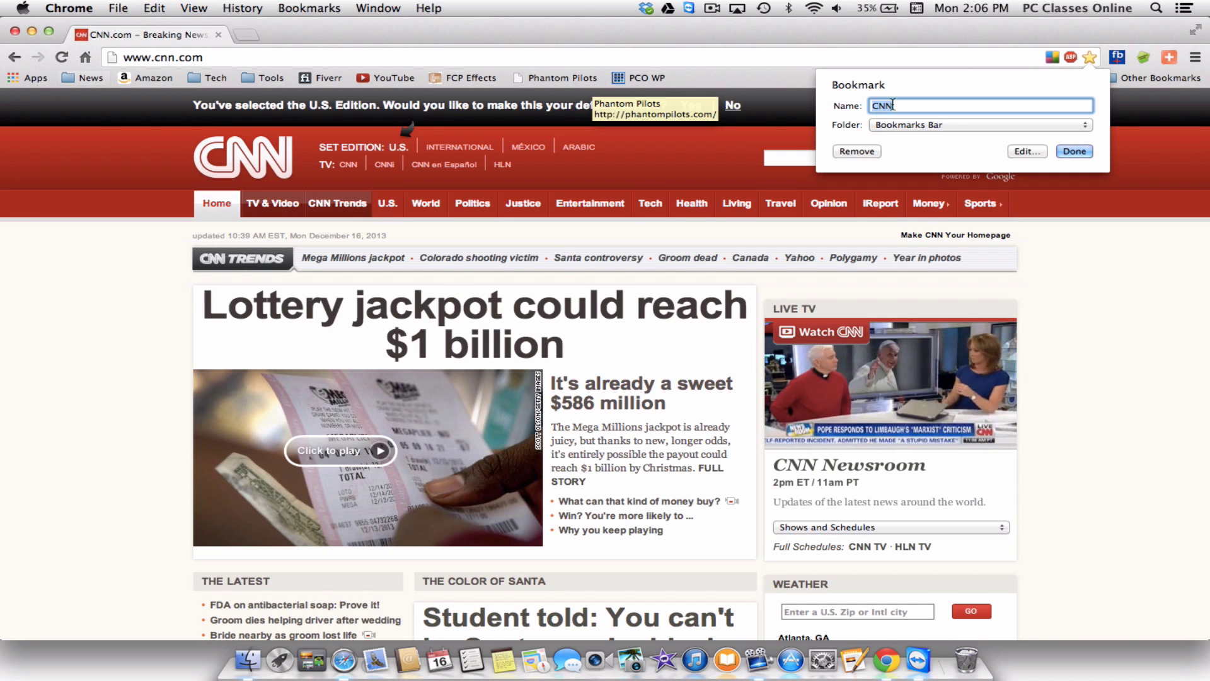
pyautogui.press('Return')
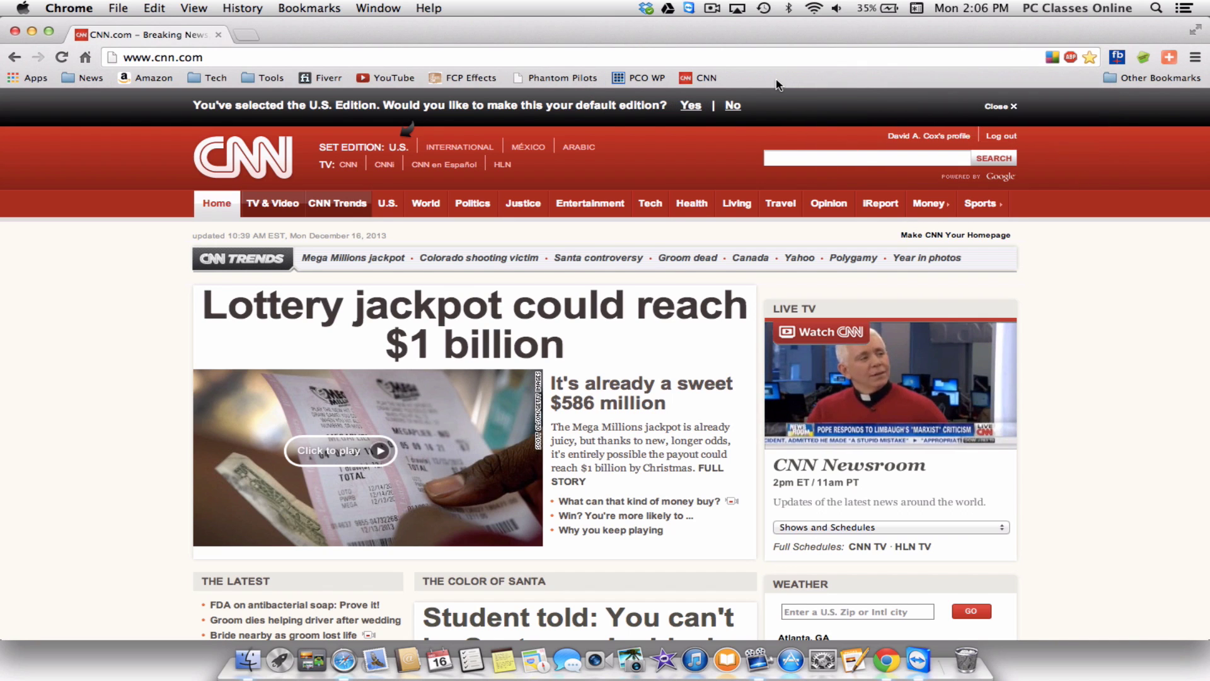
pyautogui.click(271, 78)
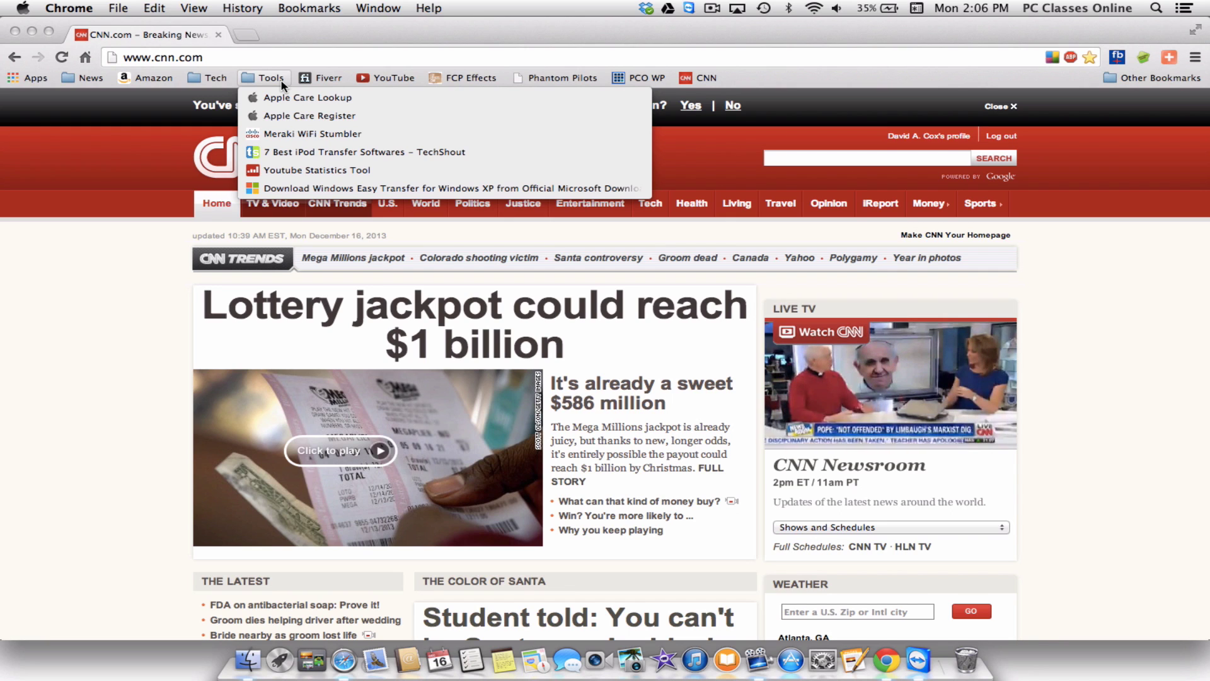
pyautogui.click(271, 77)
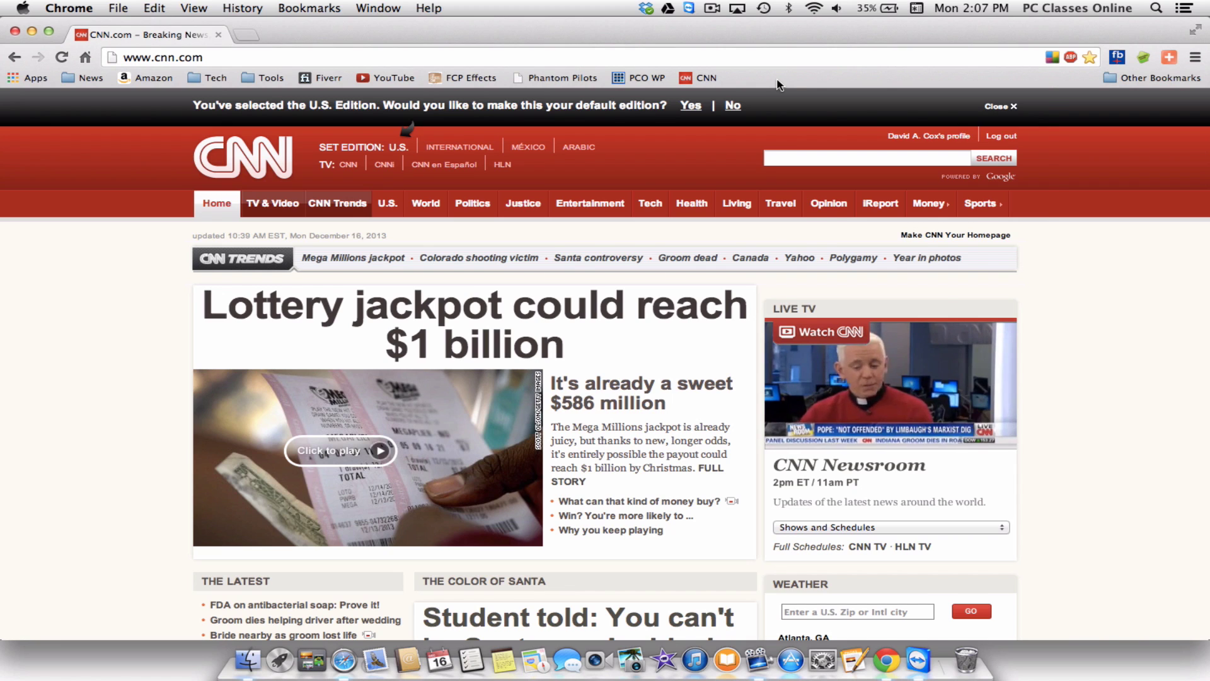
# Create a new folder named 'News 2' on the bookmarks bar
pyautogui.rightClick(779, 85)
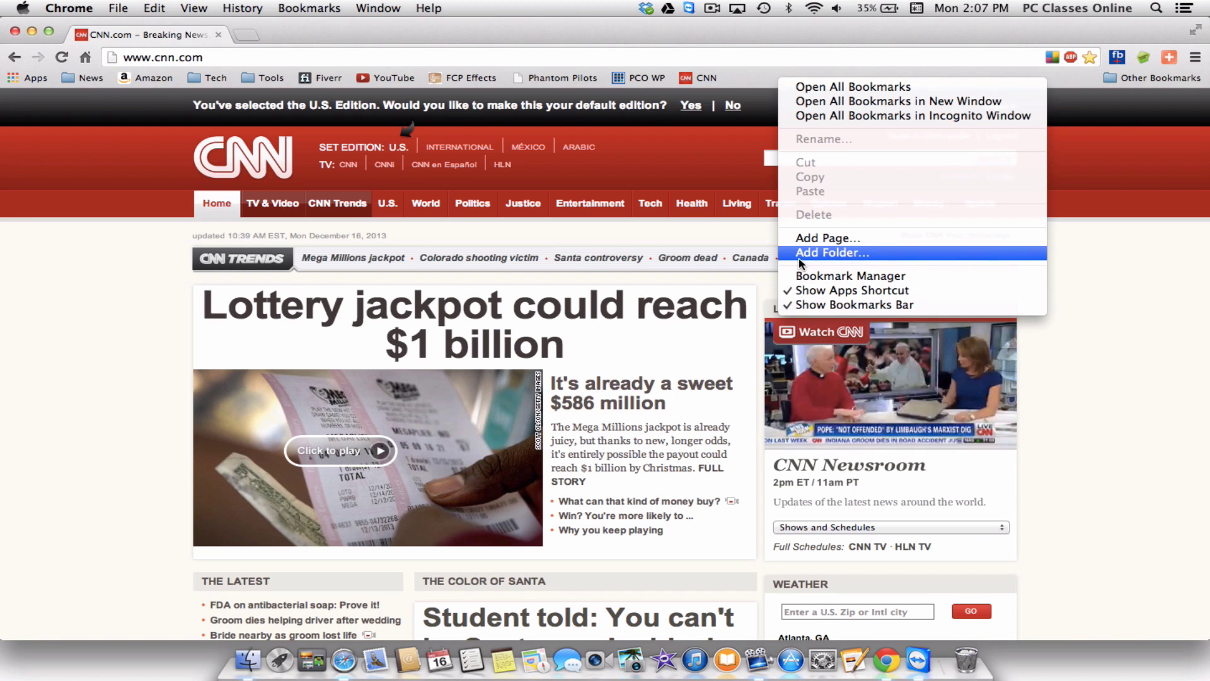
pyautogui.click(880, 252)
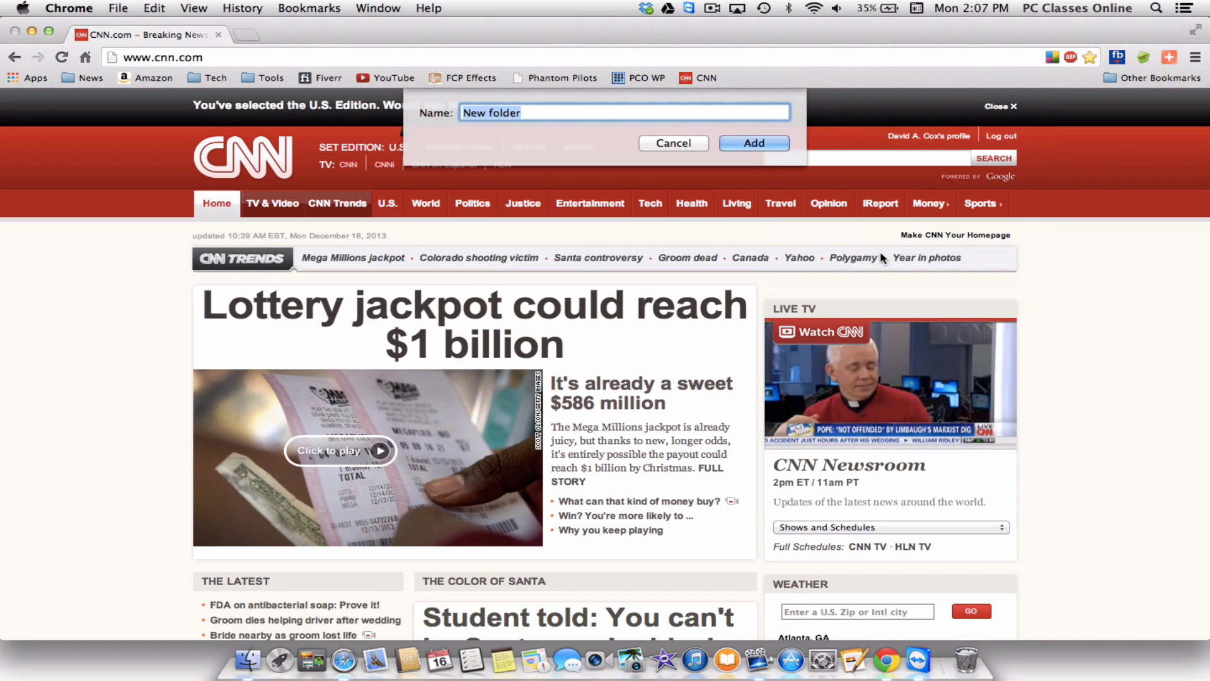
pyautogui.write('New')
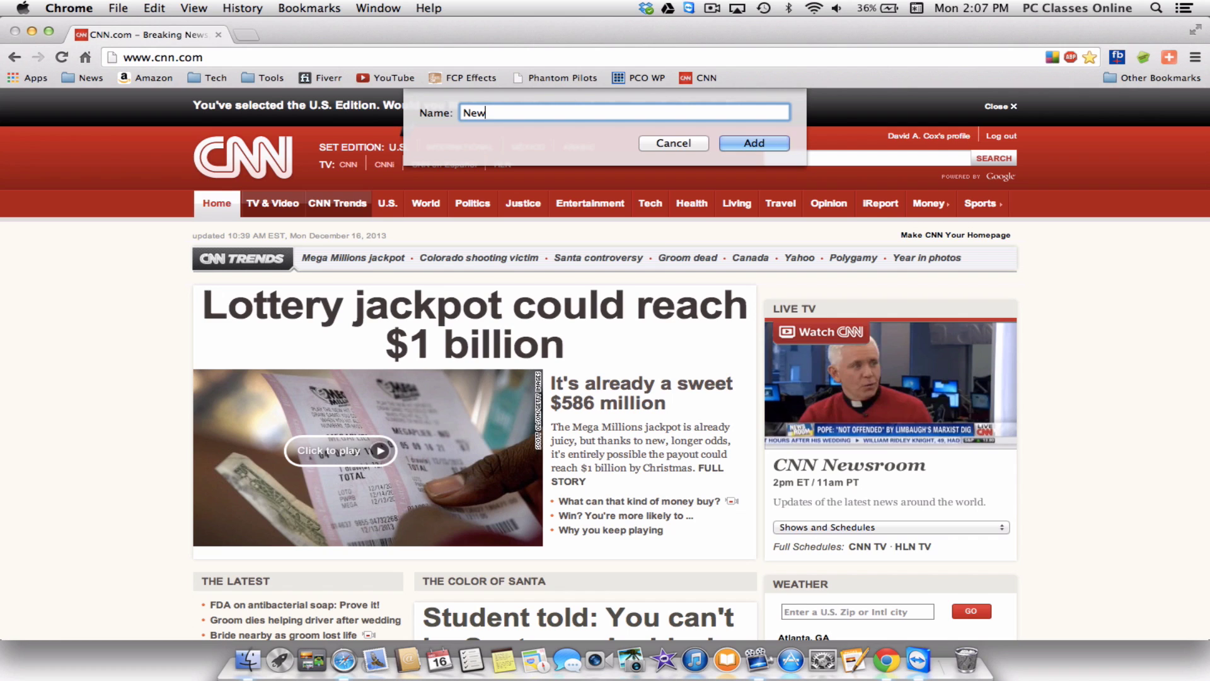
pyautogui.write('s 2')
pyautogui.press('Return')
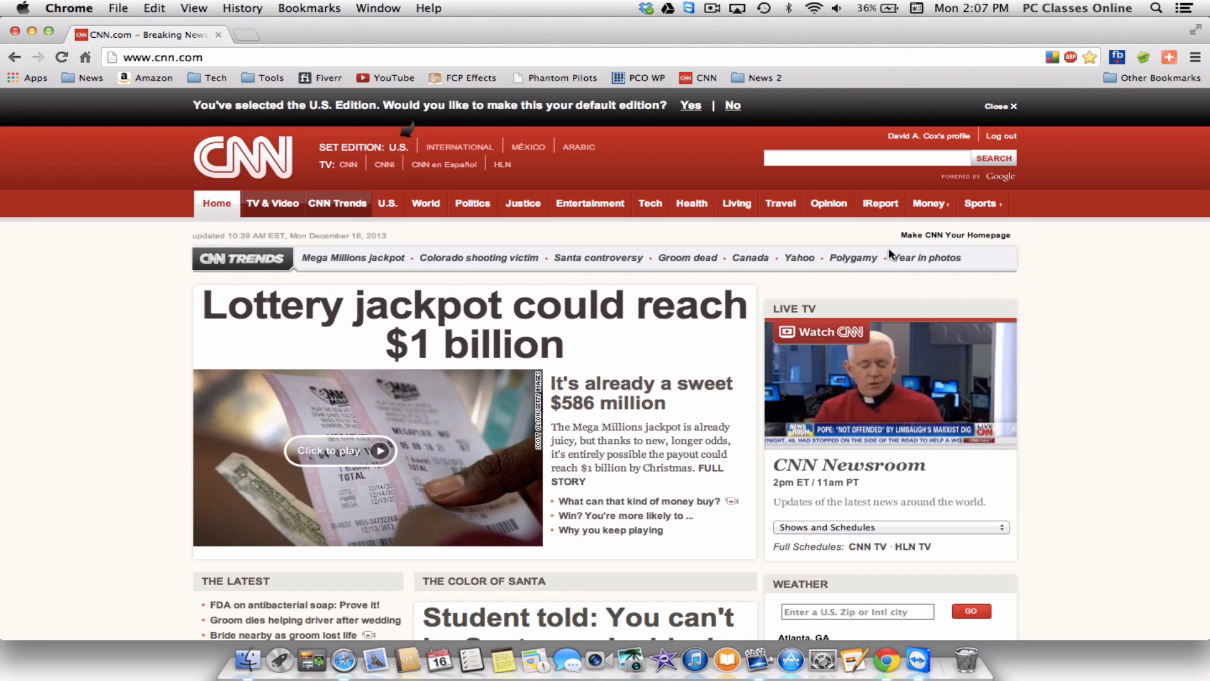
# Move the CNN bookmark into News 2, check its contents, then delete the News 2 folder
pyautogui.moveTo(694, 80); pyautogui.dragTo(756, 78)
pyautogui.click(701, 80)
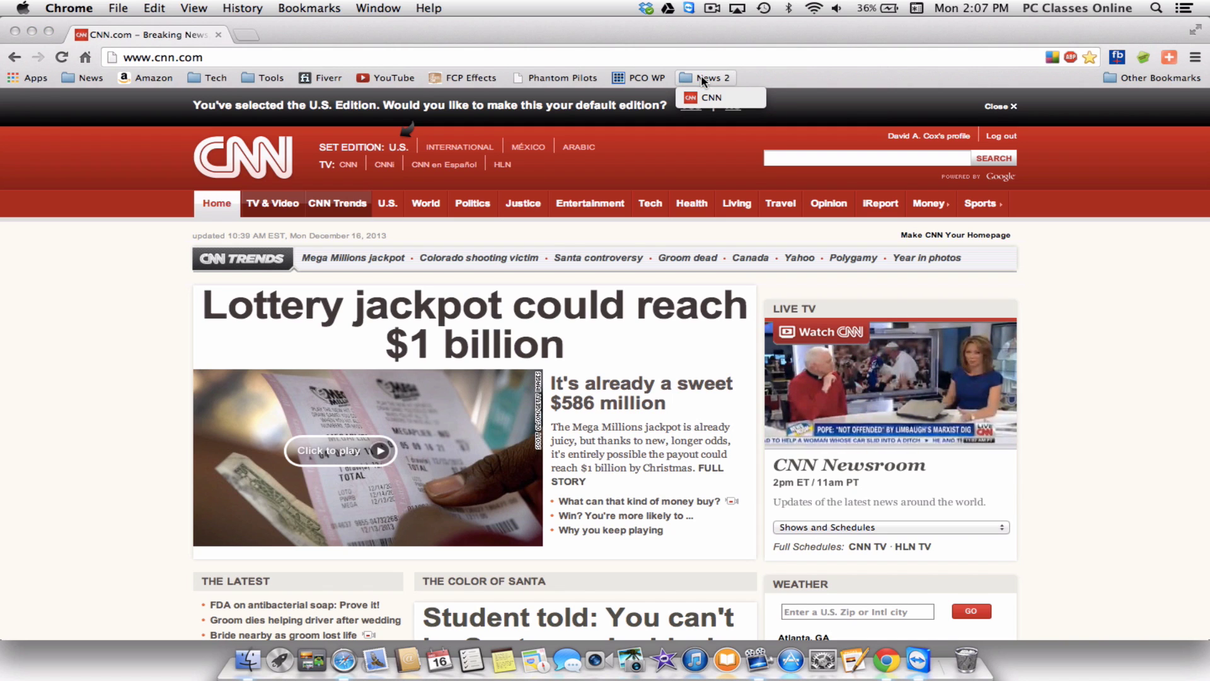
pyautogui.click(788, 77)
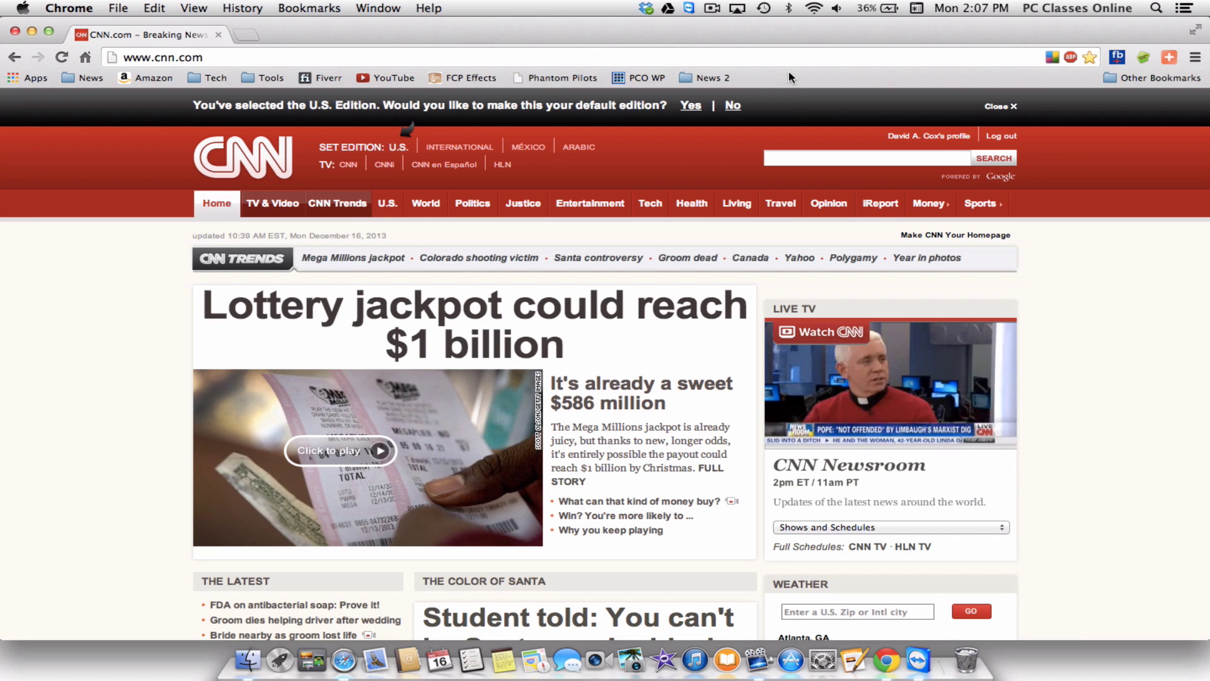
pyautogui.rightClick(702, 81)
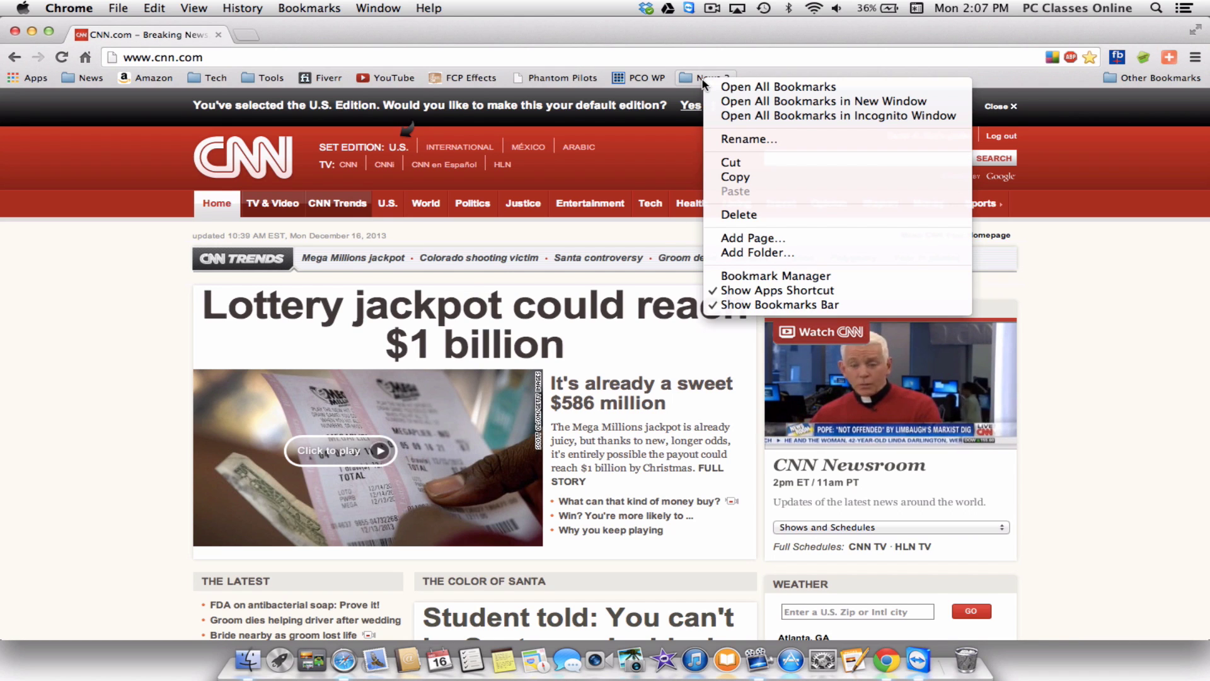
pyautogui.click(762, 216)
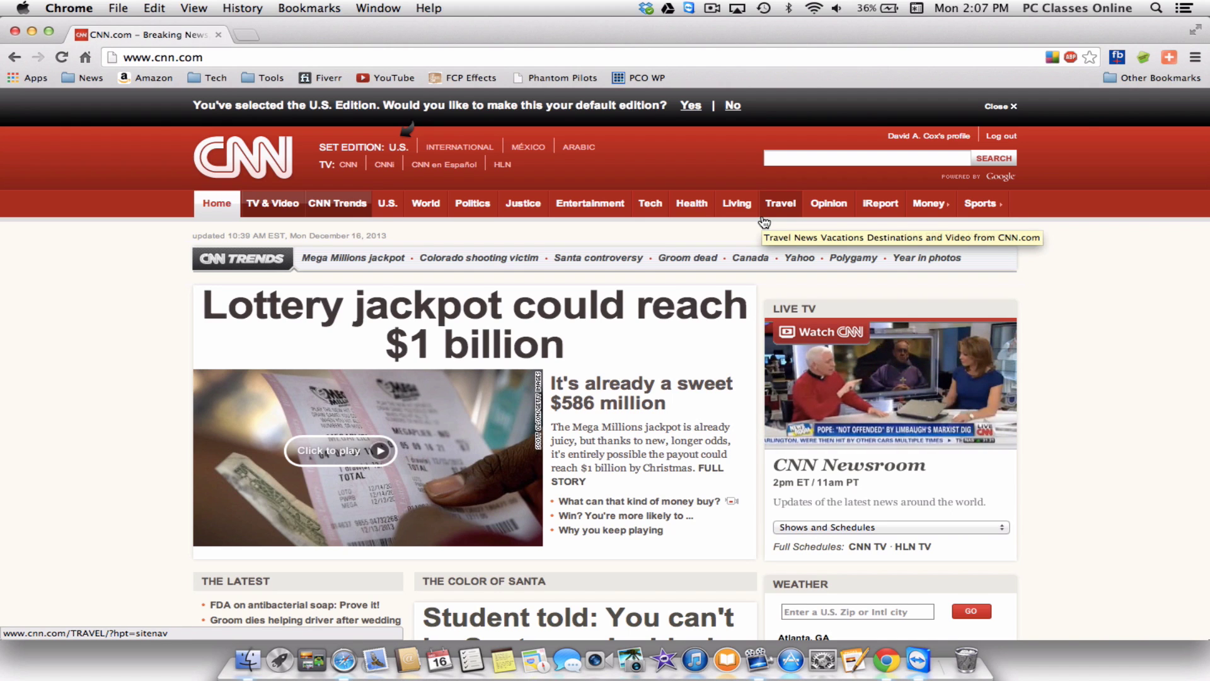
# Open Chrome Preferences from the application menu, giving a chrome://settings tab beside CNN
pyautogui.click(1196, 59)
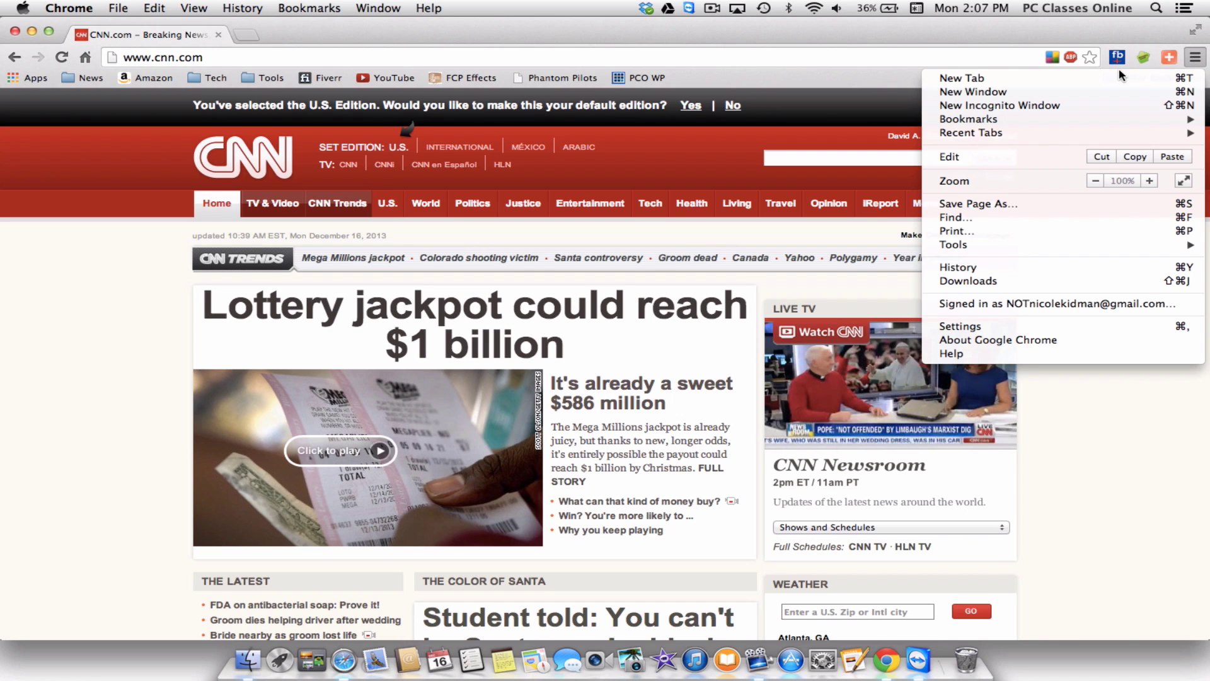
pyautogui.click(936, 39)
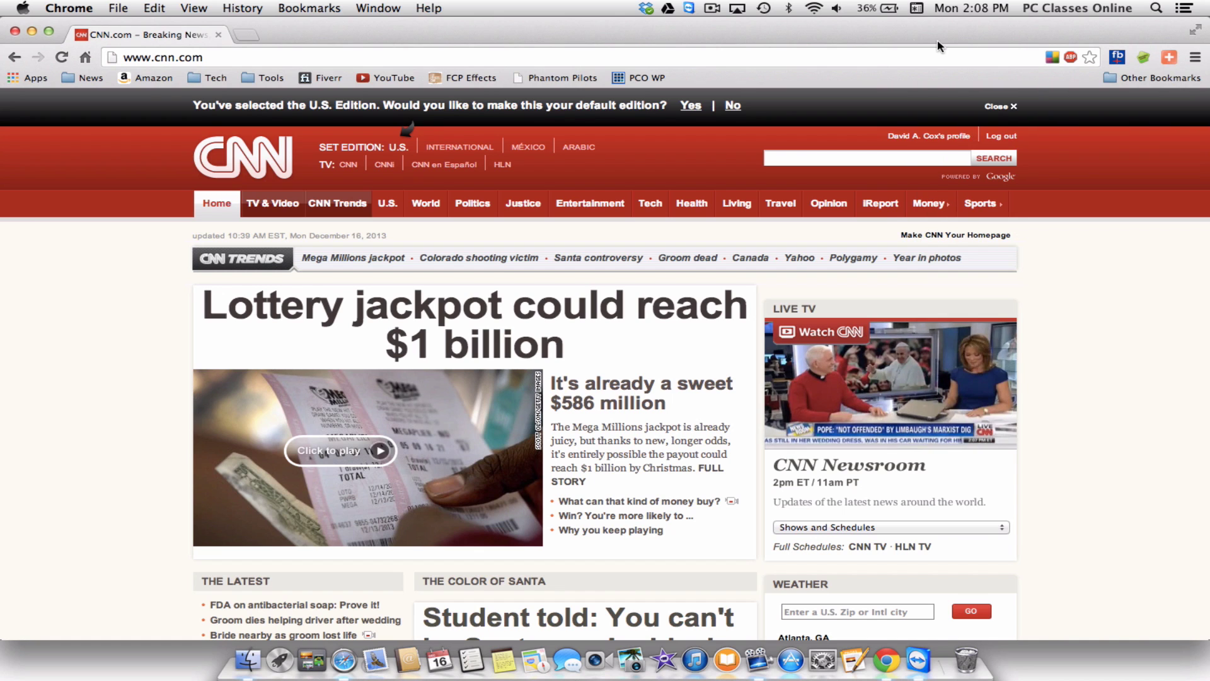
pyautogui.click(63, 7)
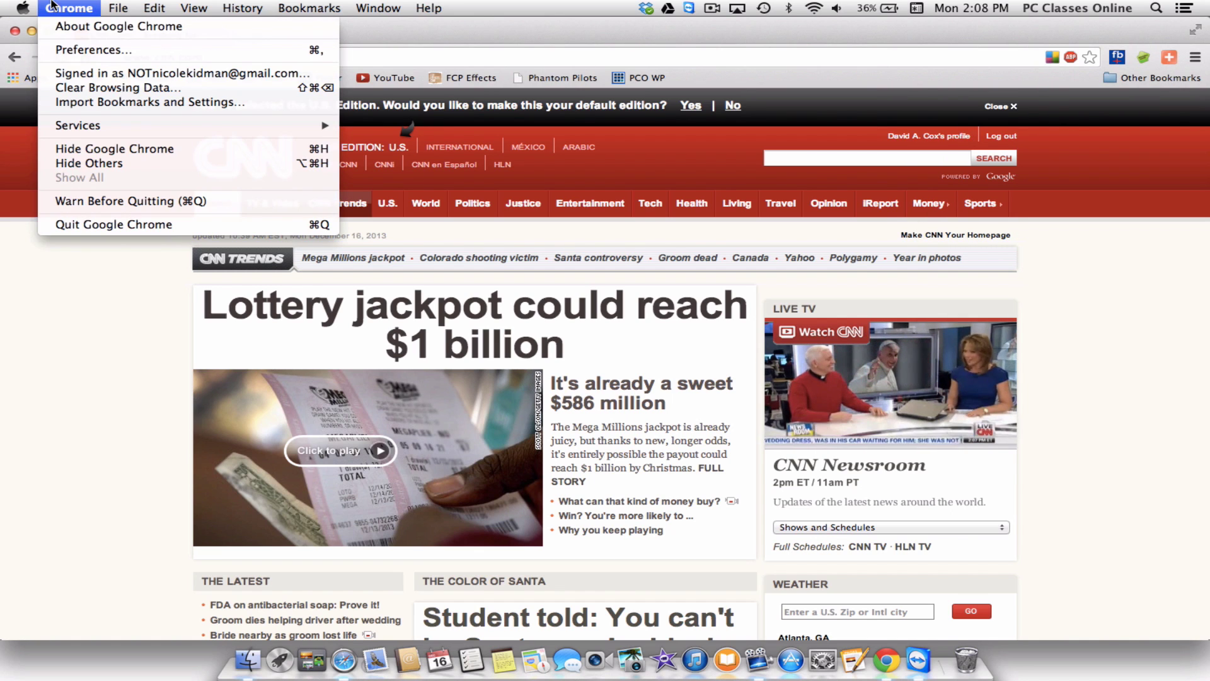
pyautogui.click(63, 50)
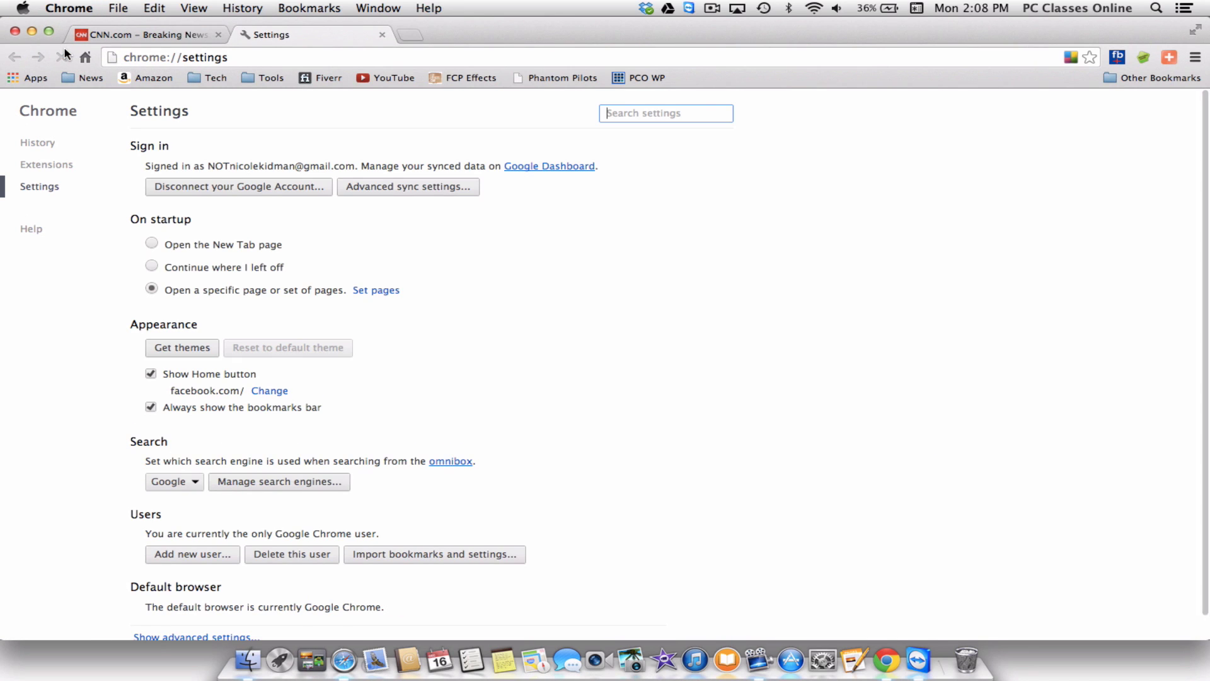
pyautogui.click(1195, 58)
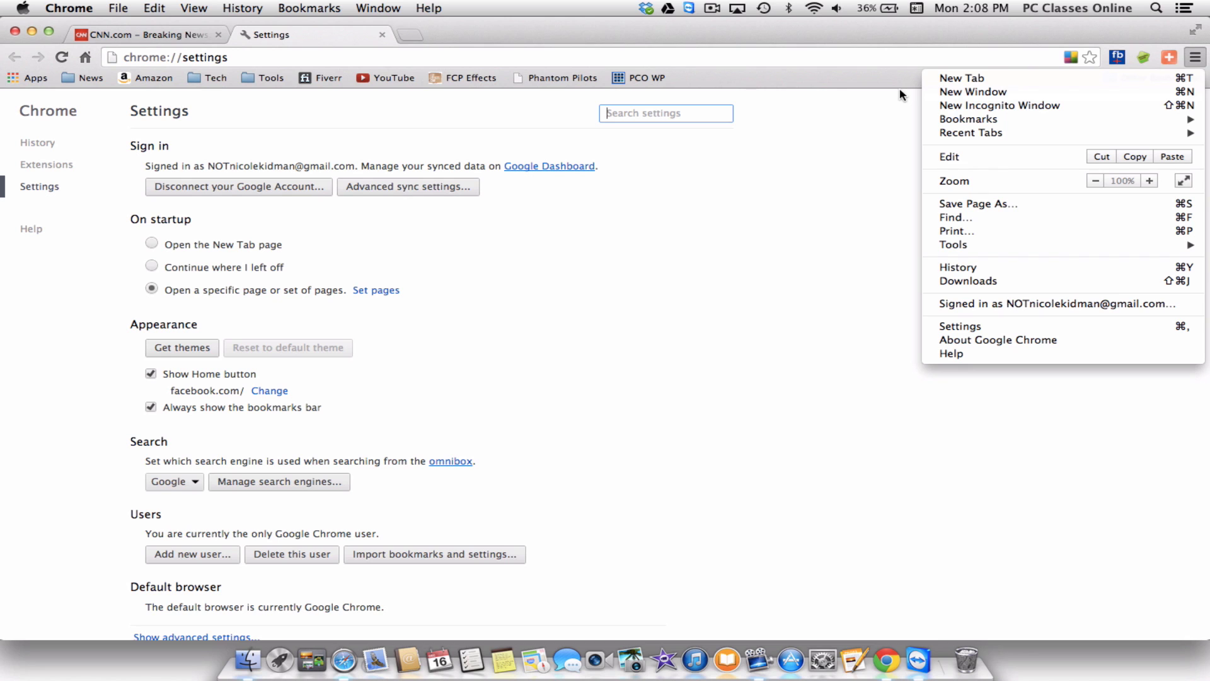
# Close the Settings tab and open a new tab showing the FoxTab speed-dial tiles
pyautogui.click(382, 36)
pyautogui.click(382, 36)
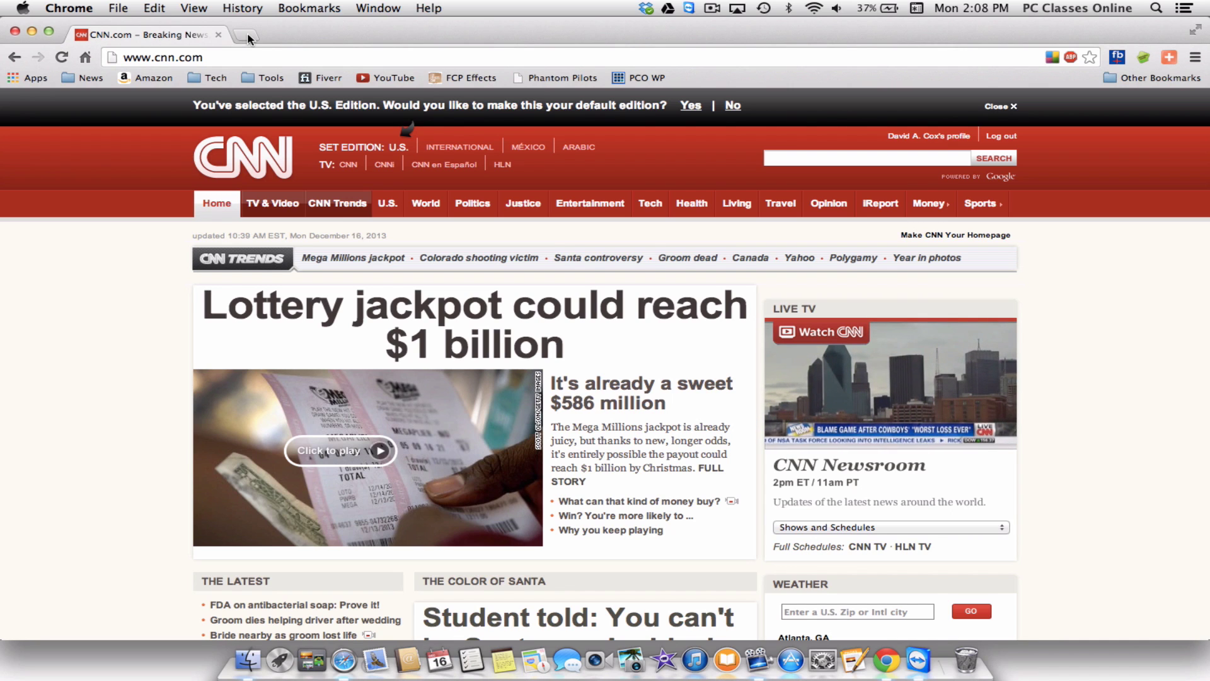
pyautogui.click(248, 36)
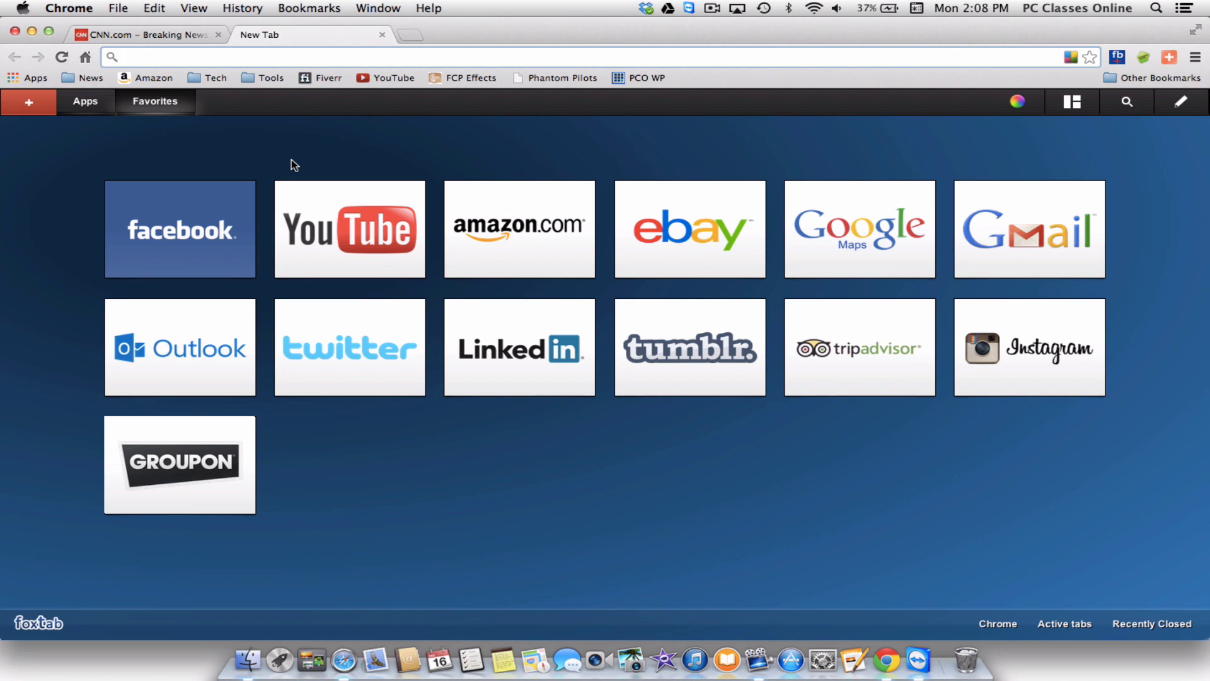
# Load Fiverr from its speed-dial tile, switch between it and CNN, then close the Fiverr tab
pyautogui.click(319, 80)
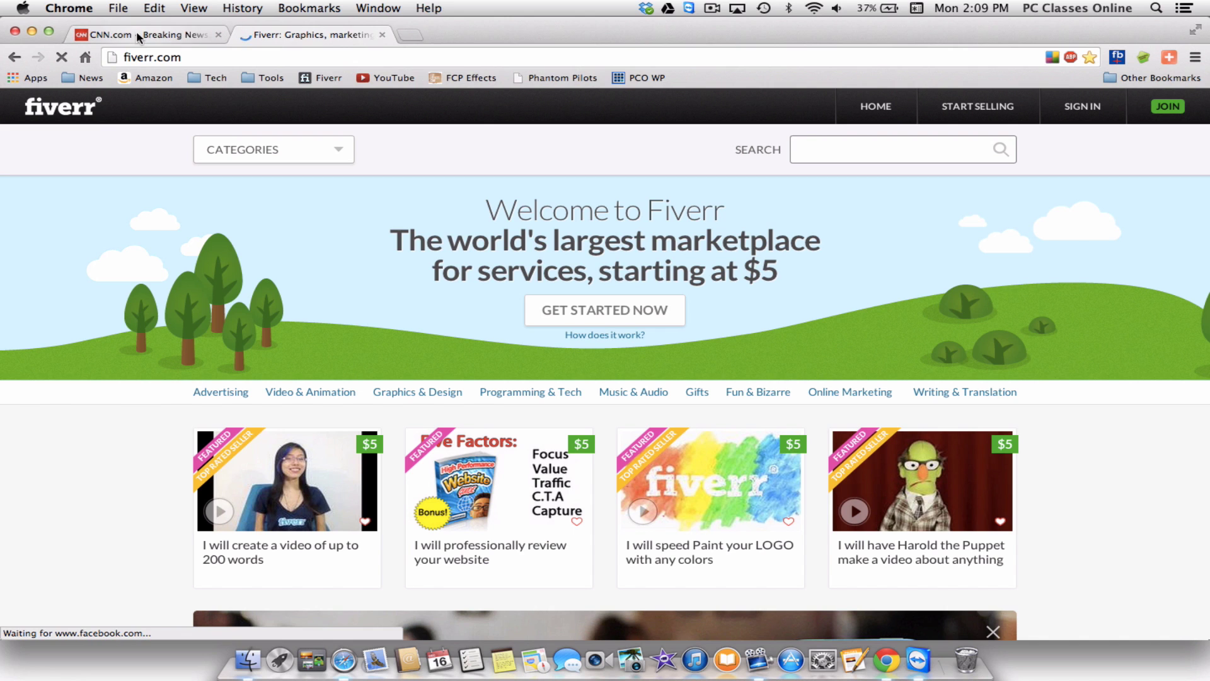
pyautogui.click(118, 36)
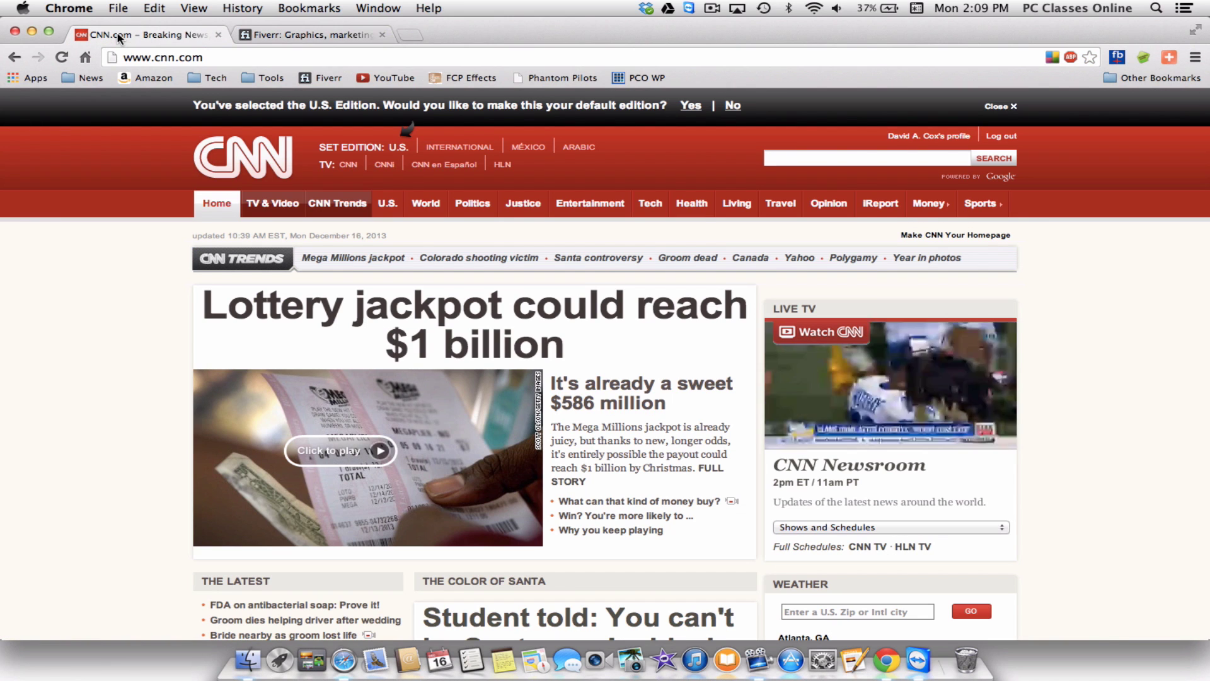
pyautogui.click(271, 37)
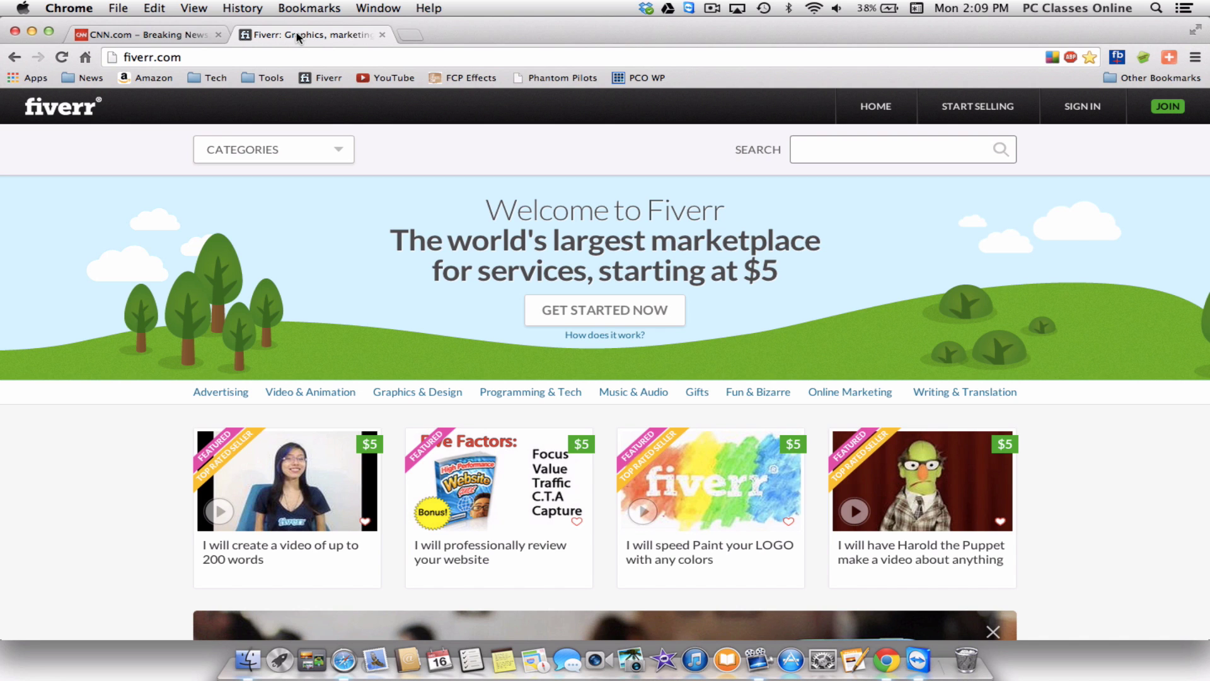
pyautogui.click(381, 35)
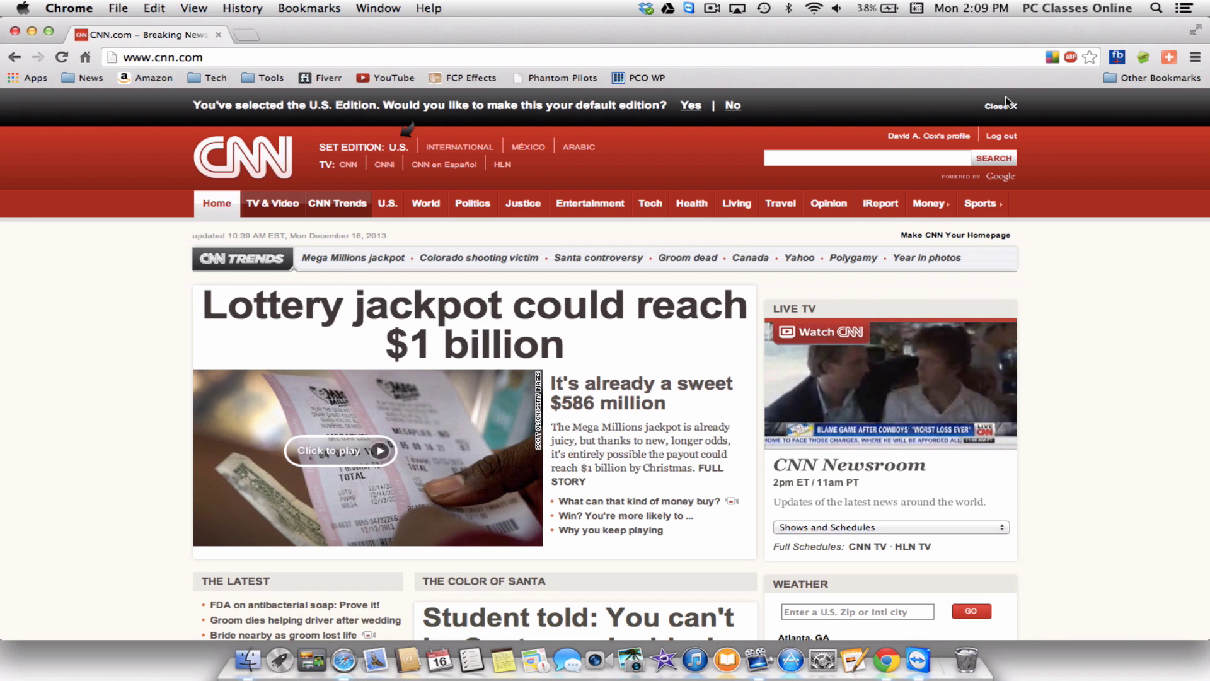
# Open the hamburger menu at the top right of the CNN window
pyautogui.click(1196, 58)
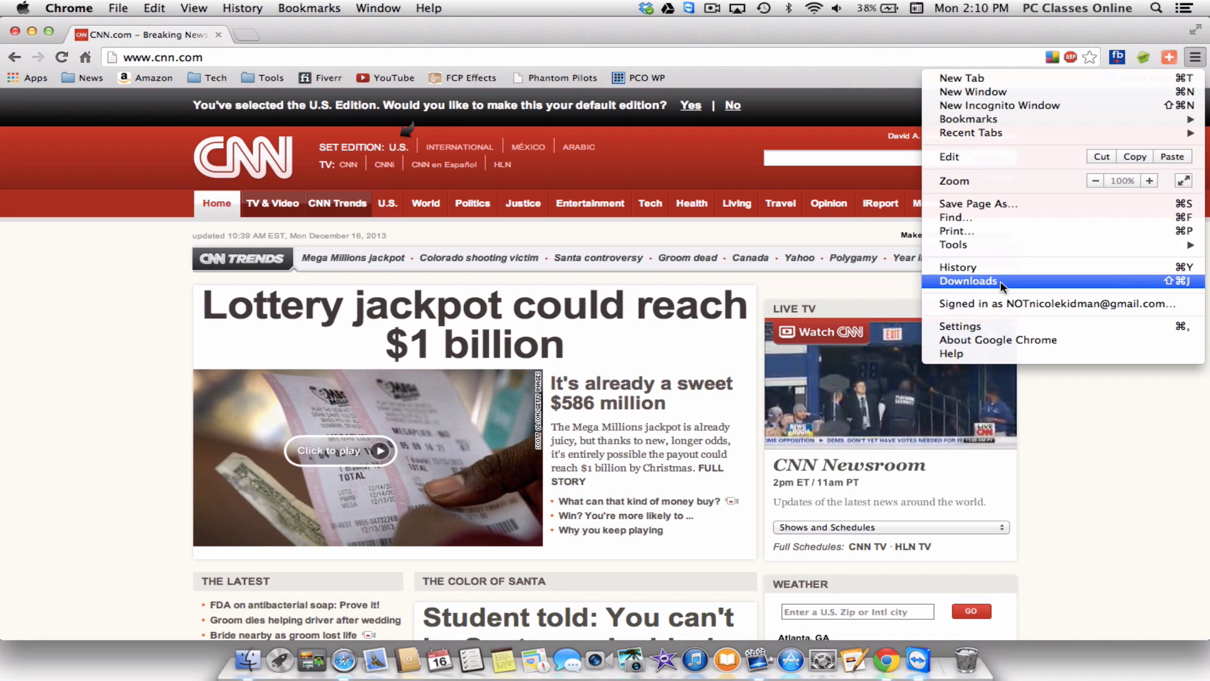
# Open Settings from the main menu, add an extra New Tab, and return to Settings
pyautogui.click(985, 329)
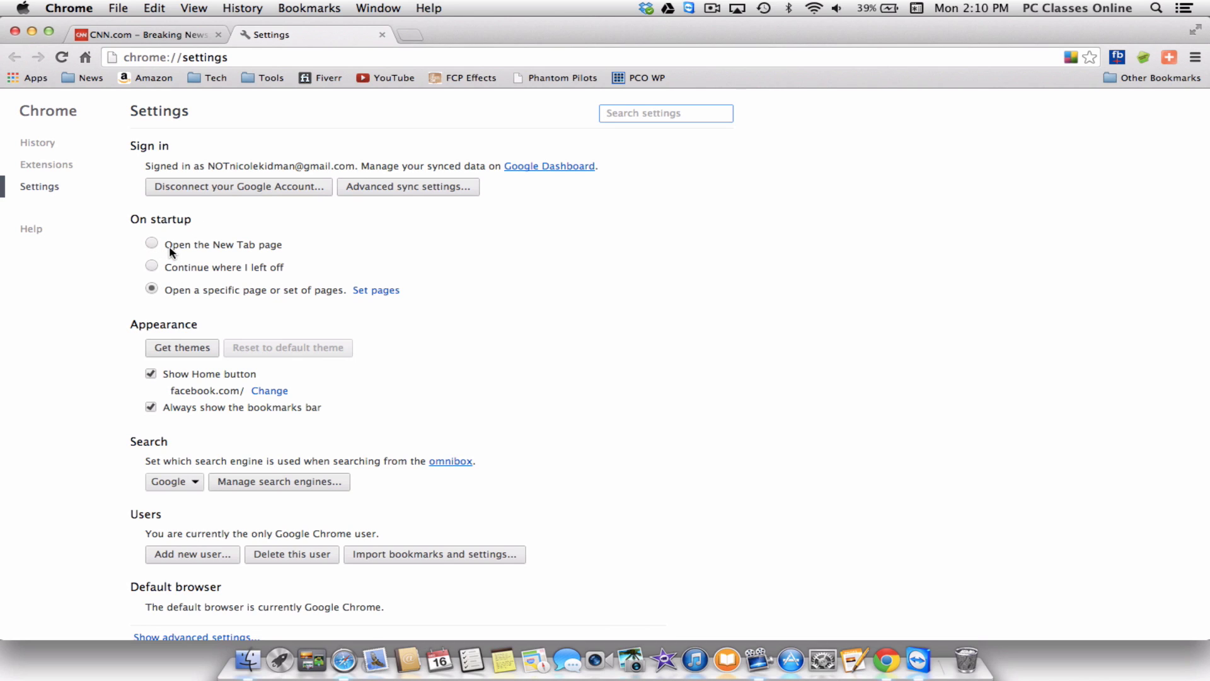
pyautogui.click(410, 35)
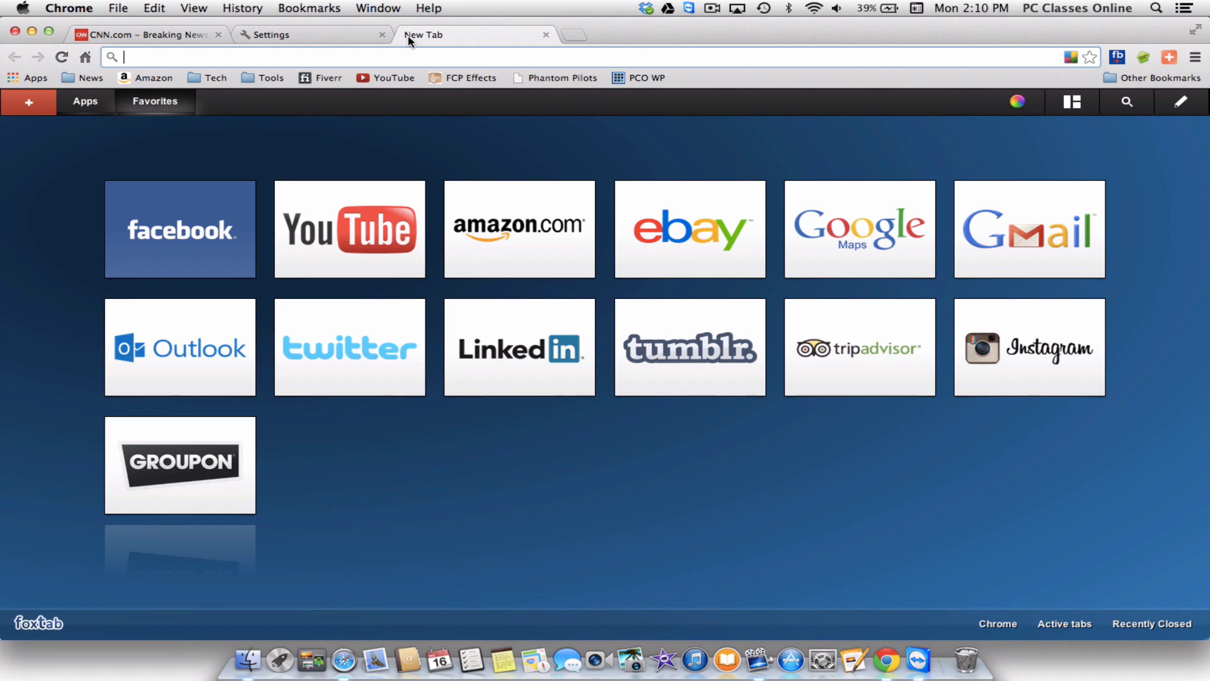
pyautogui.click(338, 32)
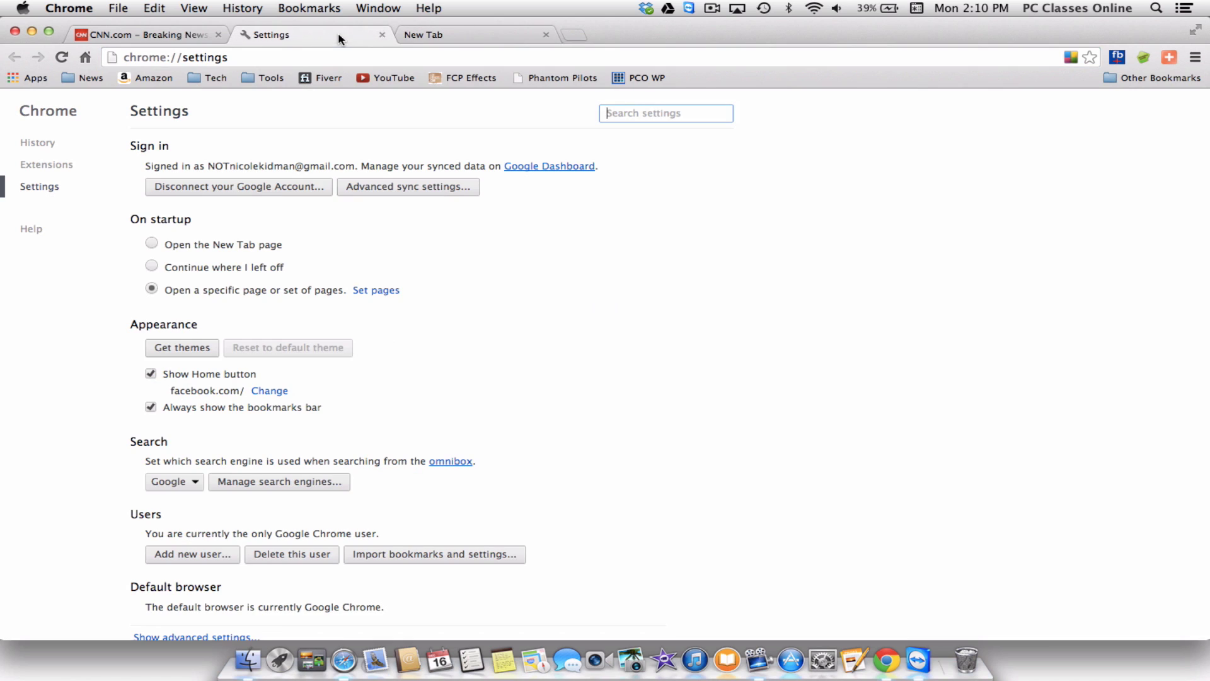
# Open the Startup pages list, which shows only facebook.com, and cancel it without changes
pyautogui.click(371, 292)
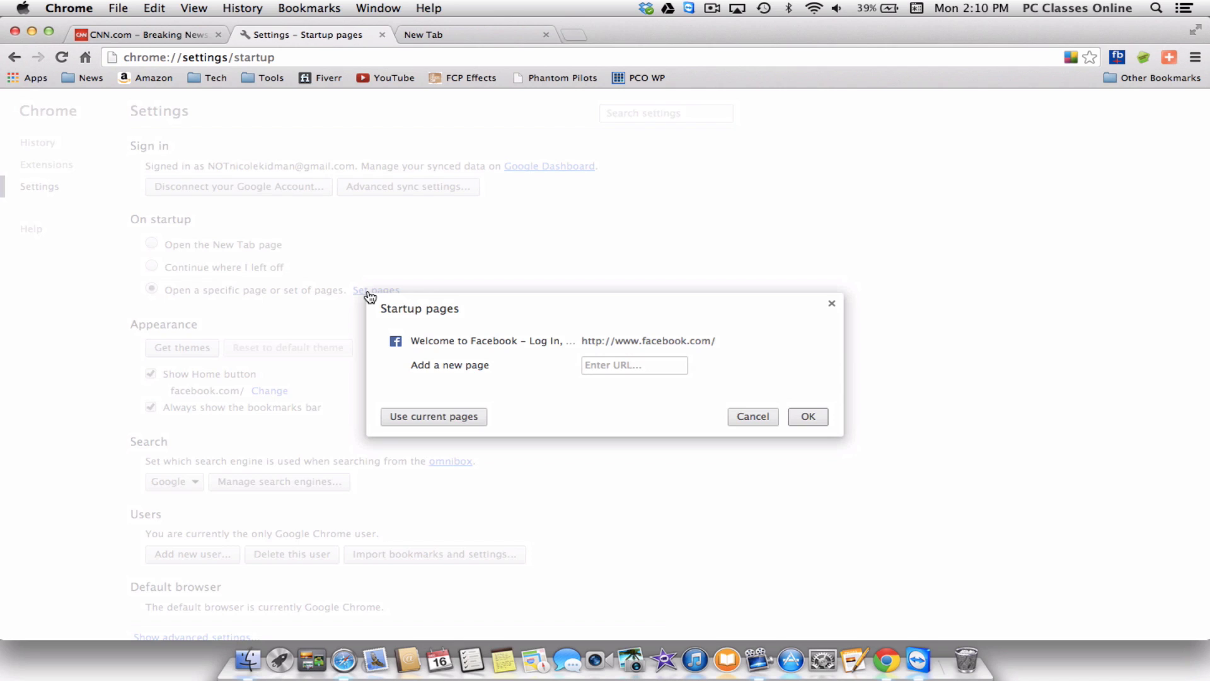
pyautogui.moveTo(778, 343)
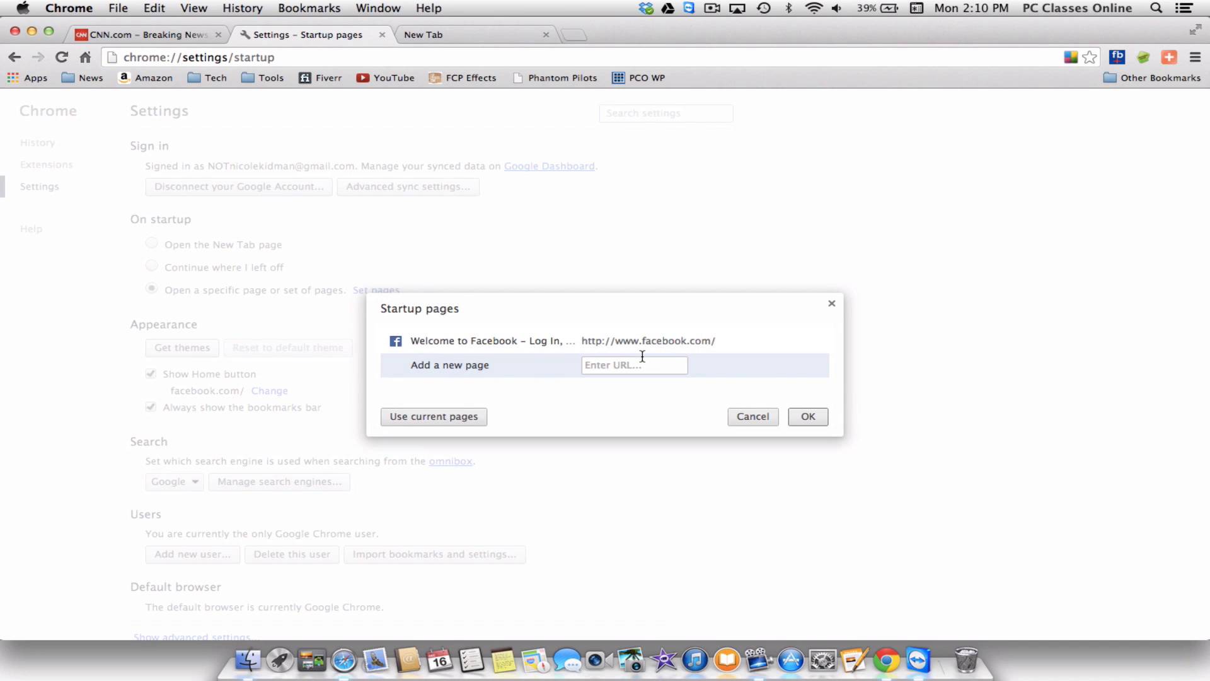
pyautogui.click(754, 417)
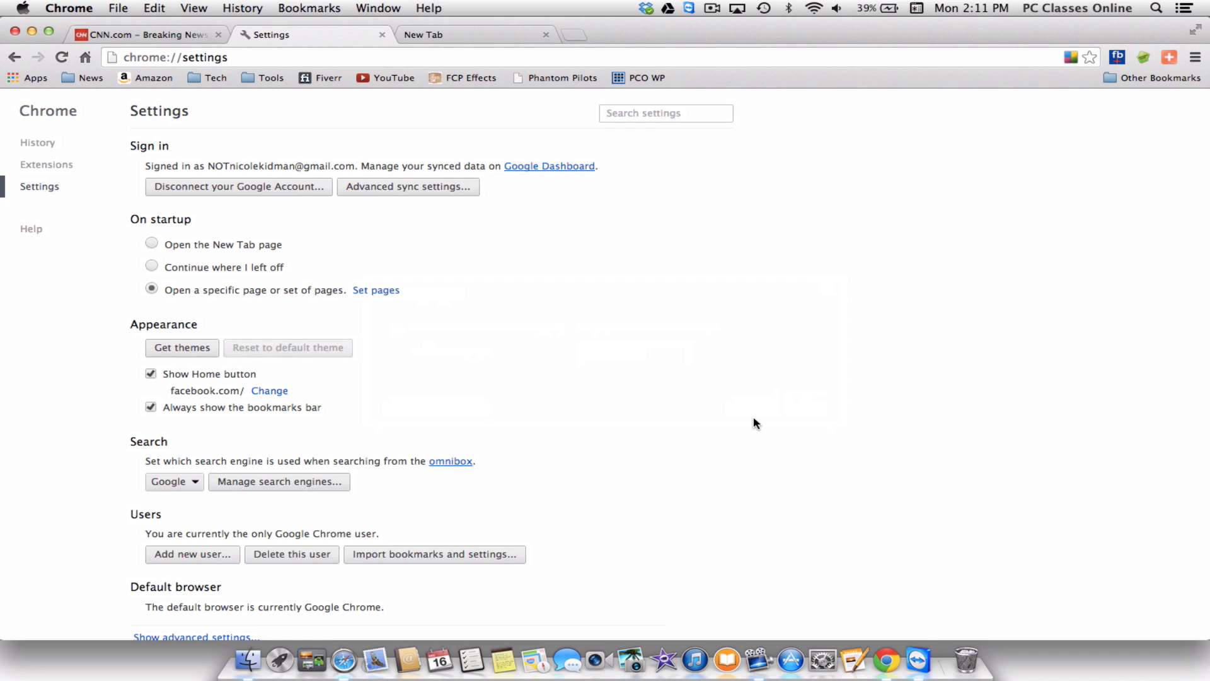
pyautogui.scroll(-1, 449, 342)
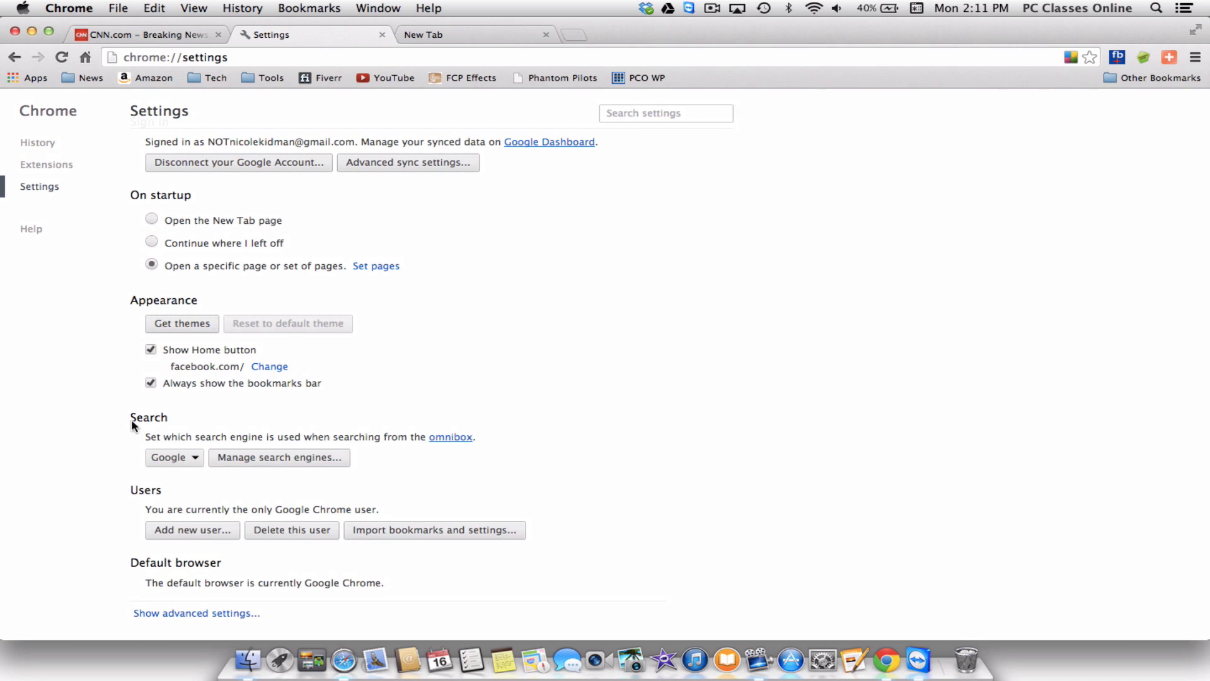
pyautogui.click(190, 459)
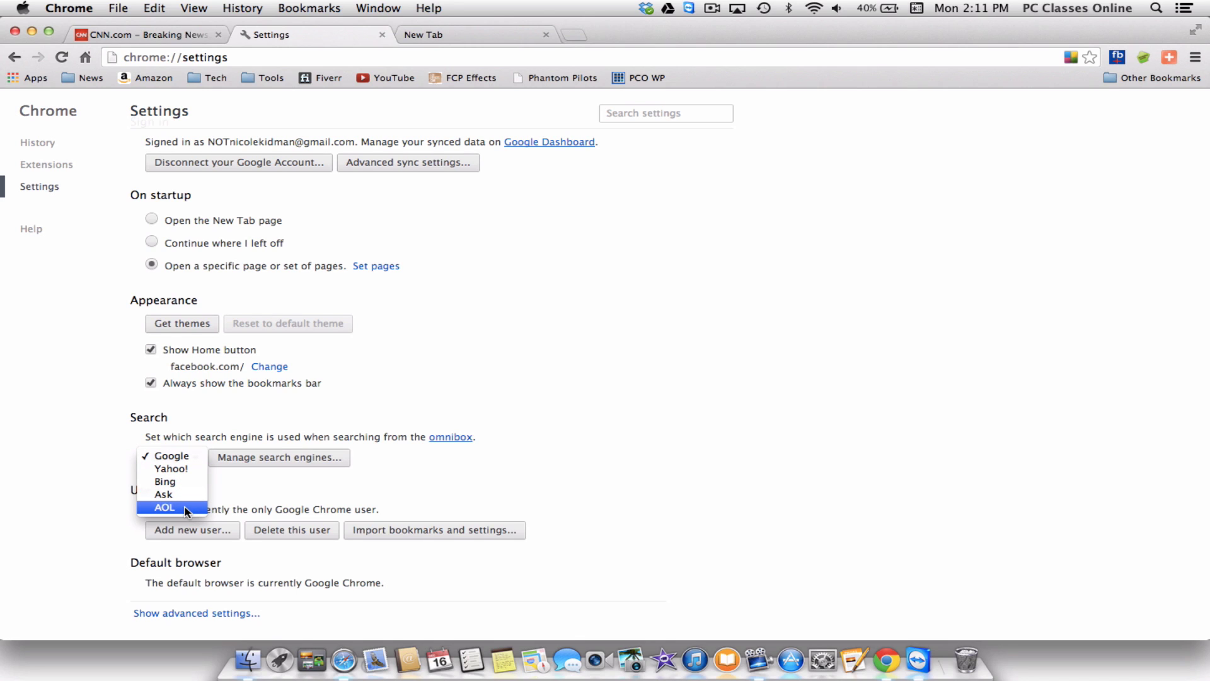
pyautogui.click(115, 459)
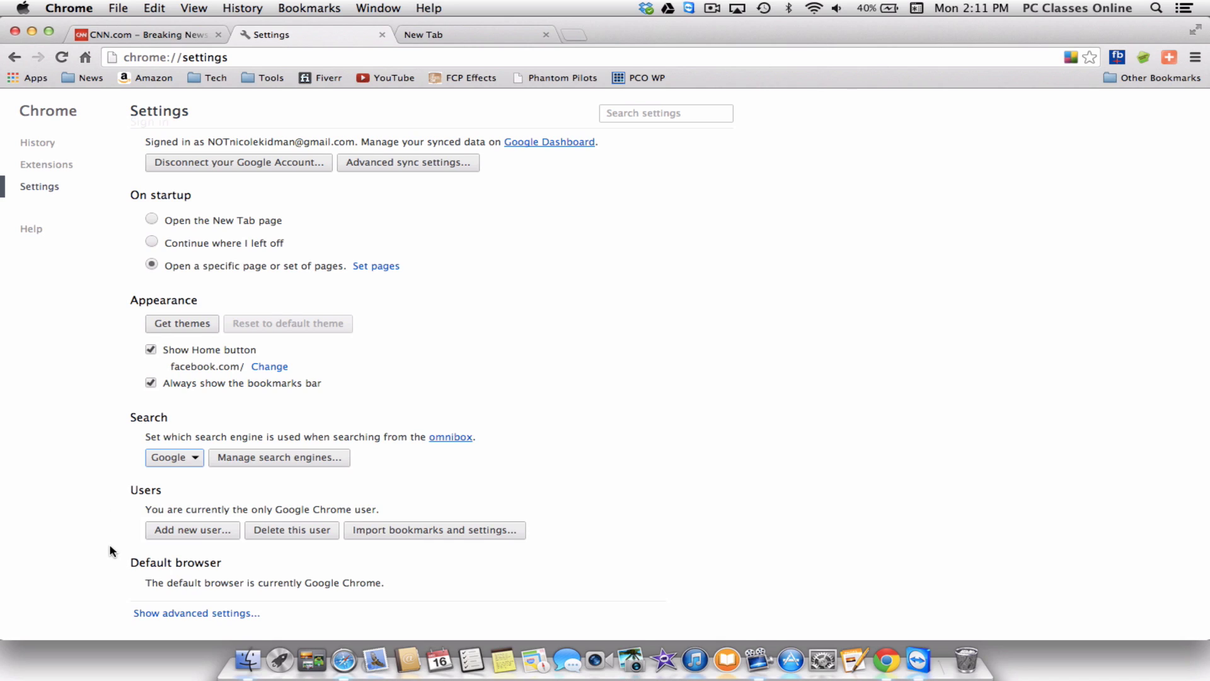
pyautogui.click(170, 620)
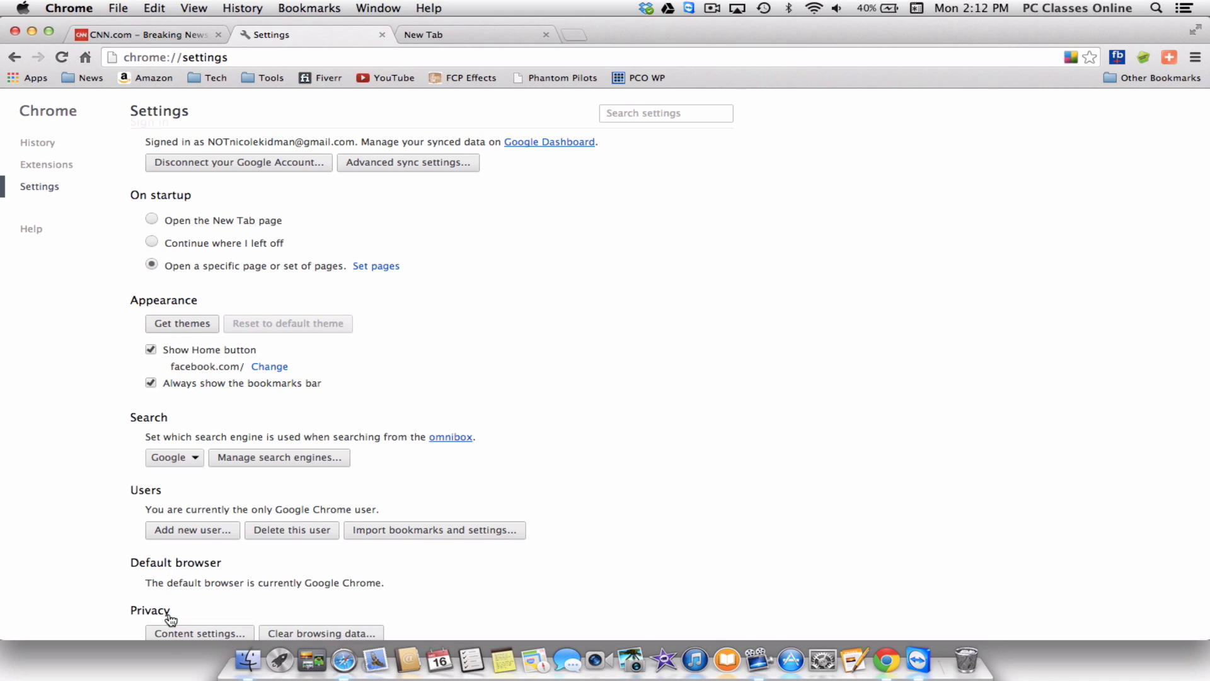
pyautogui.scroll(-2, 105, 576)
pyautogui.scroll(-5, 105, 577)
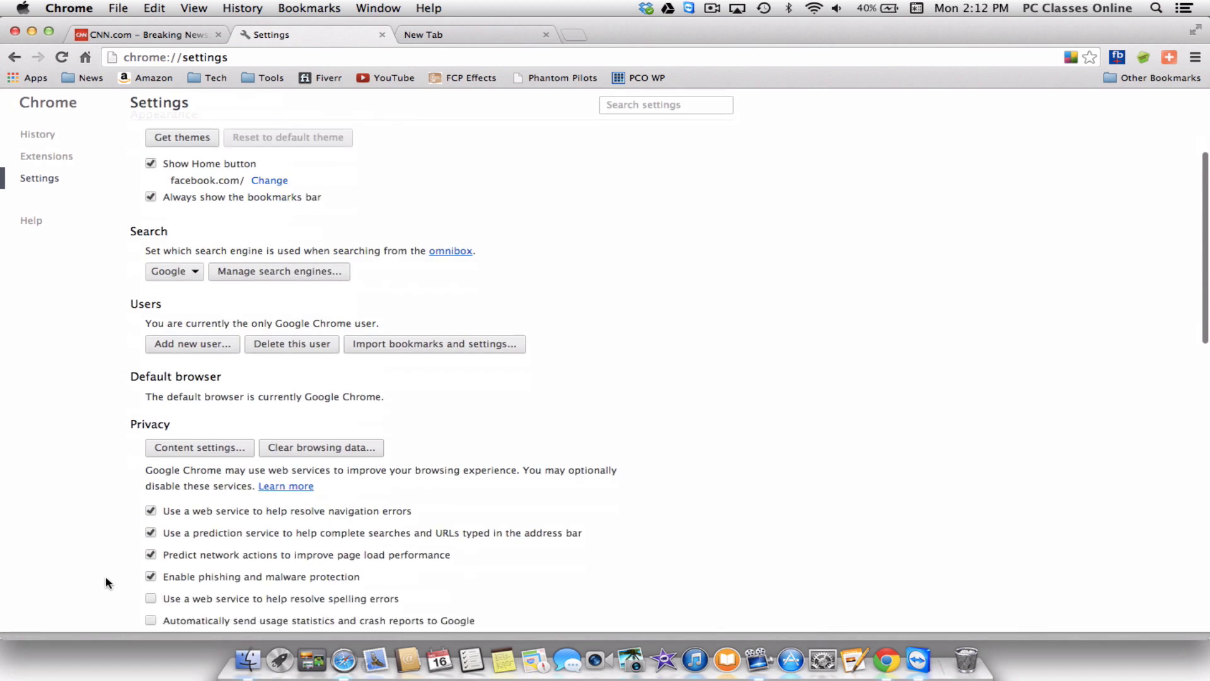
pyautogui.scroll(-2, 105, 576)
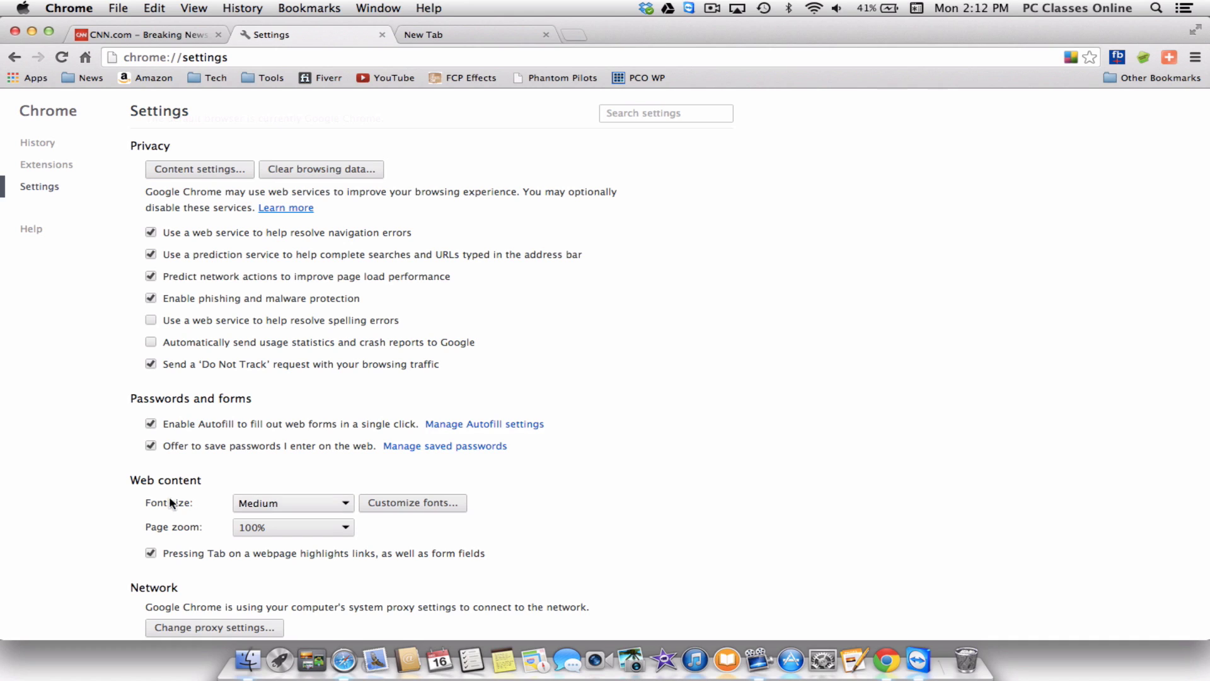
pyautogui.scroll(-5, 121, 515)
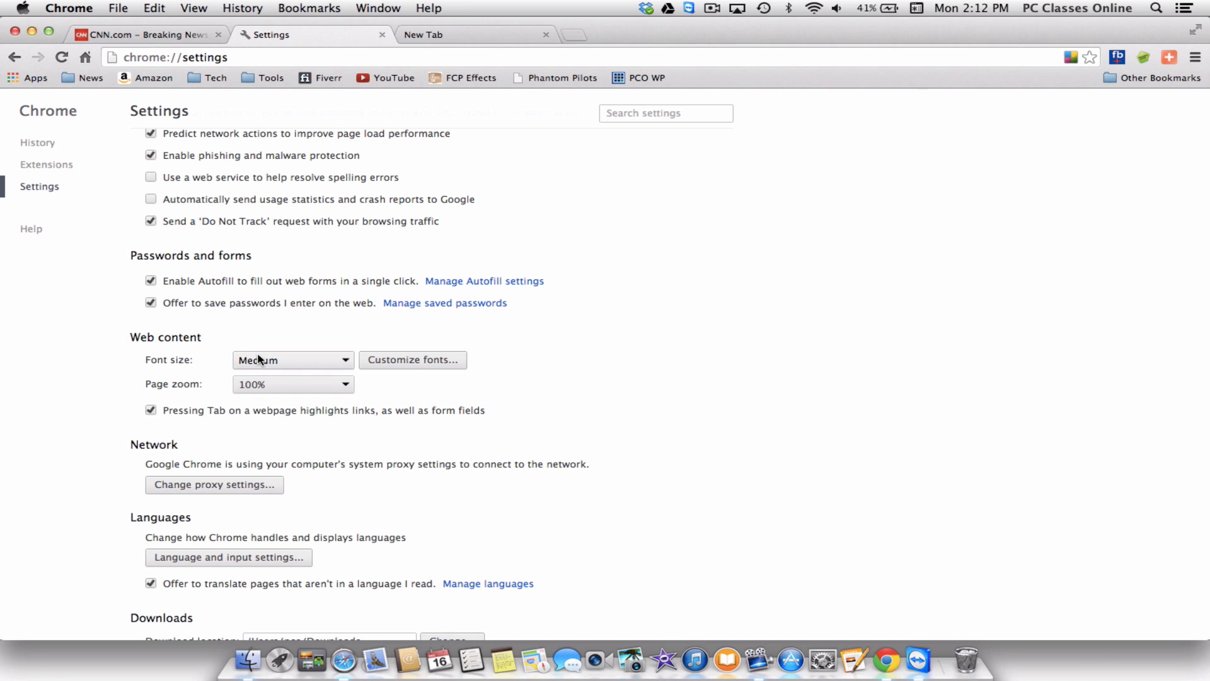
pyautogui.scroll(-5, 258, 359)
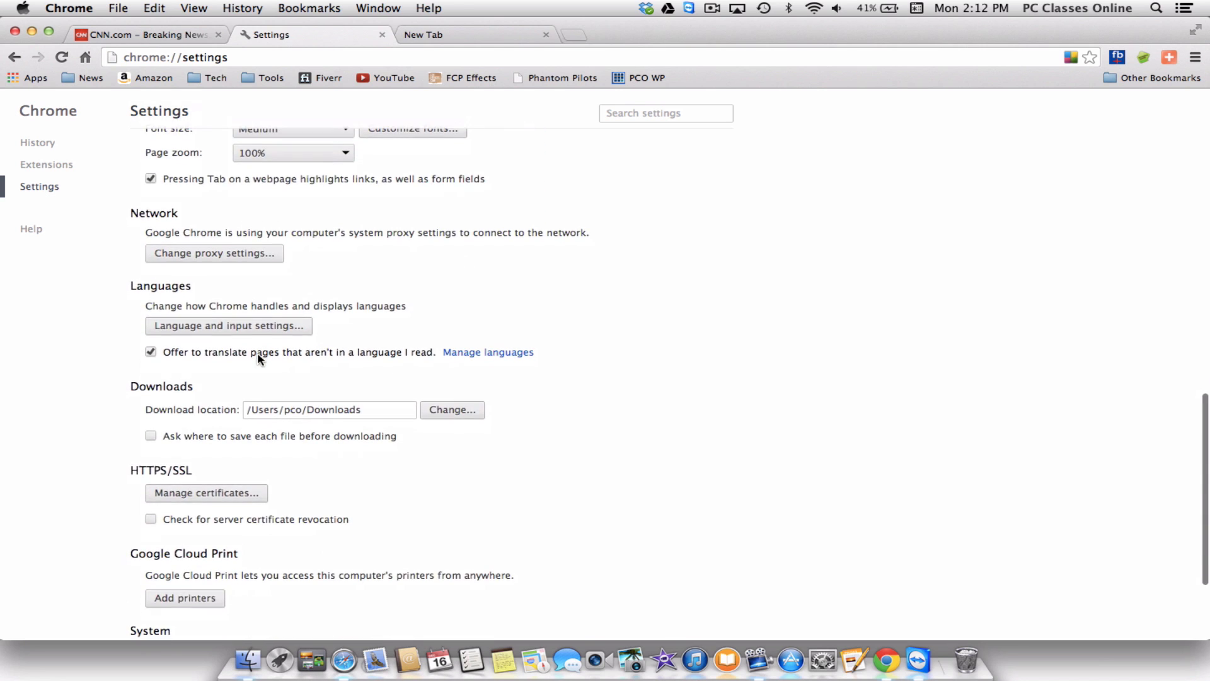
pyautogui.scroll(-1, 257, 359)
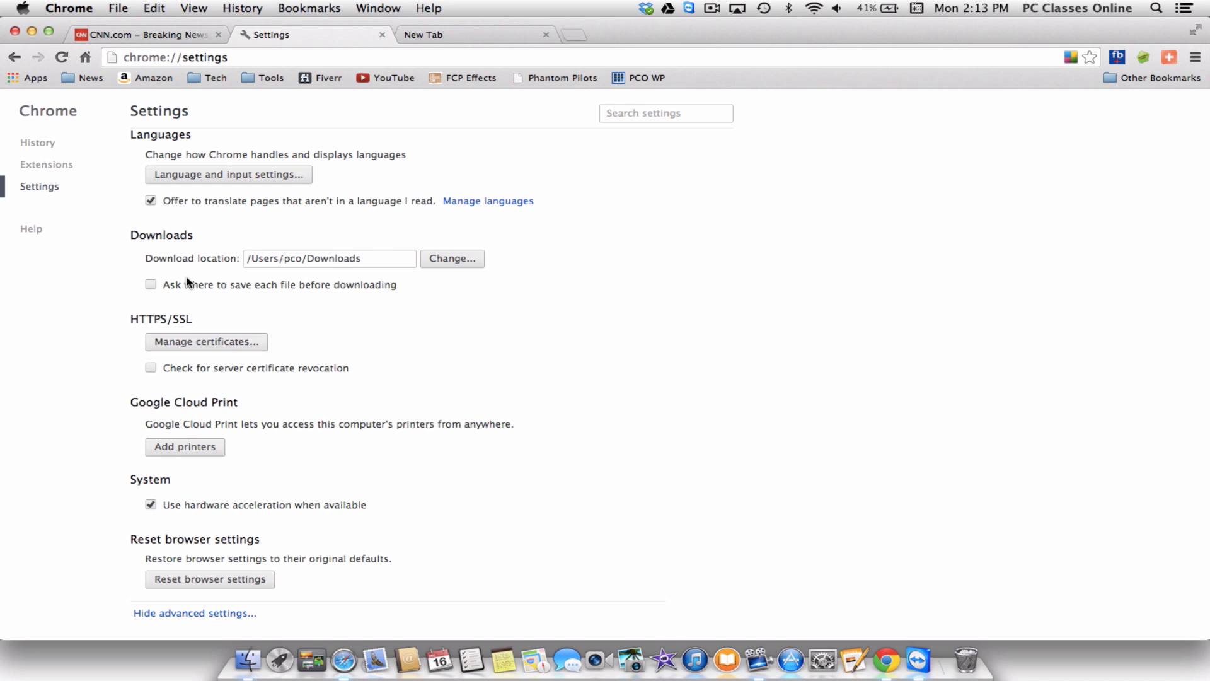
pyautogui.scroll(10, 186, 282)
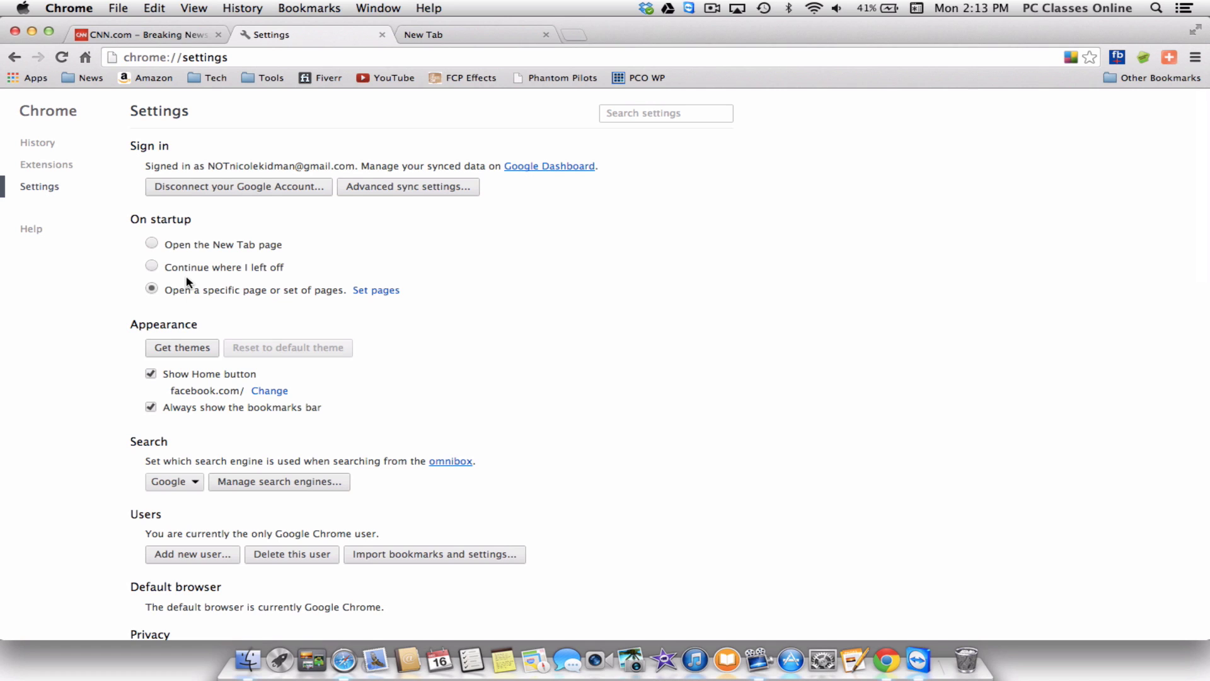
# Open chrome://extensions and scroll through installed add-ons like Adblock Plus, Google Docs and InvisibleHand
pyautogui.click(36, 167)
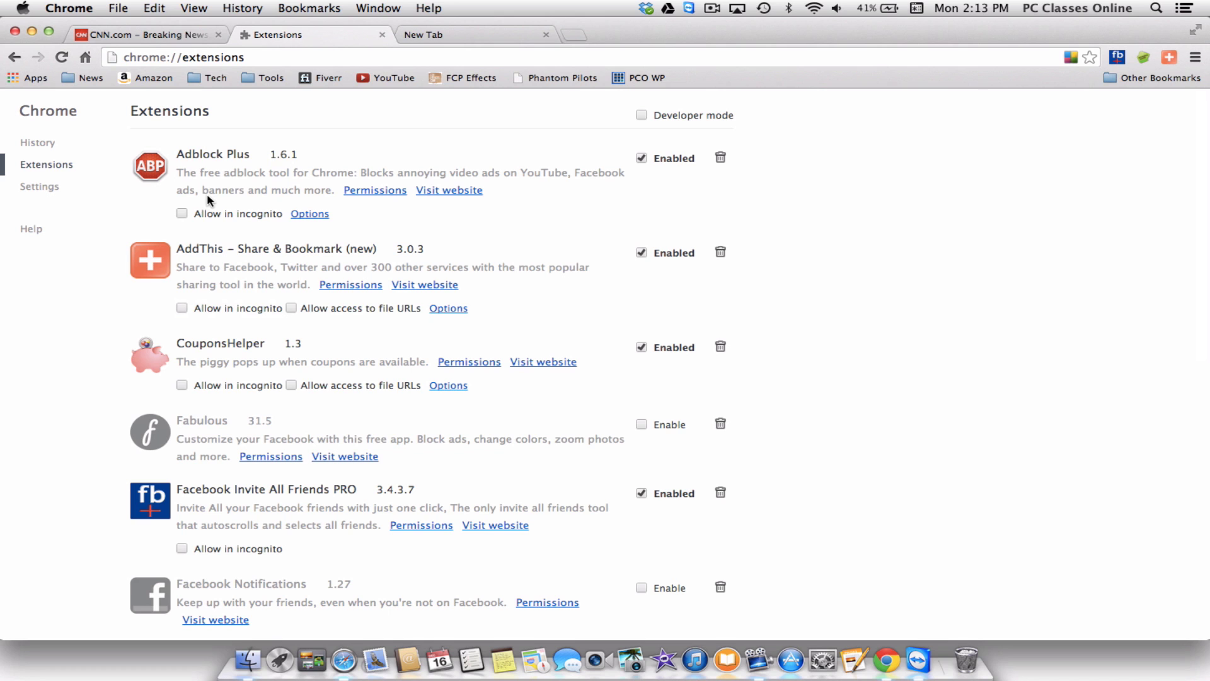
pyautogui.scroll(-5, 207, 194)
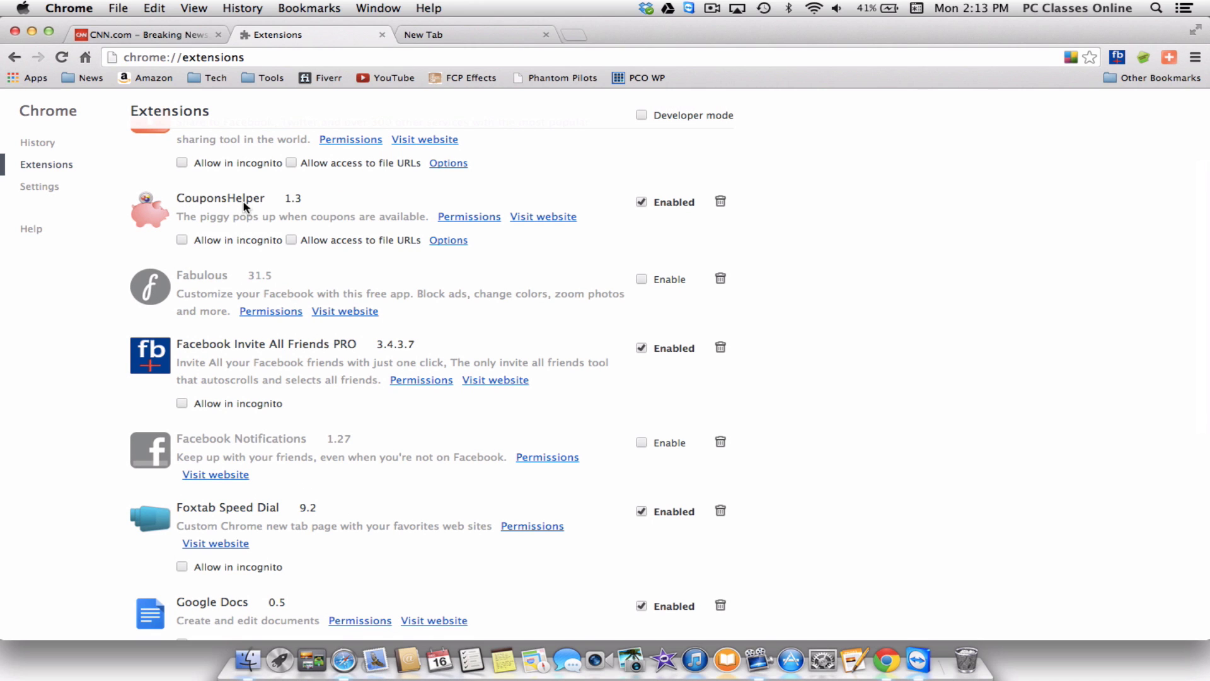
pyautogui.scroll(-5, 258, 204)
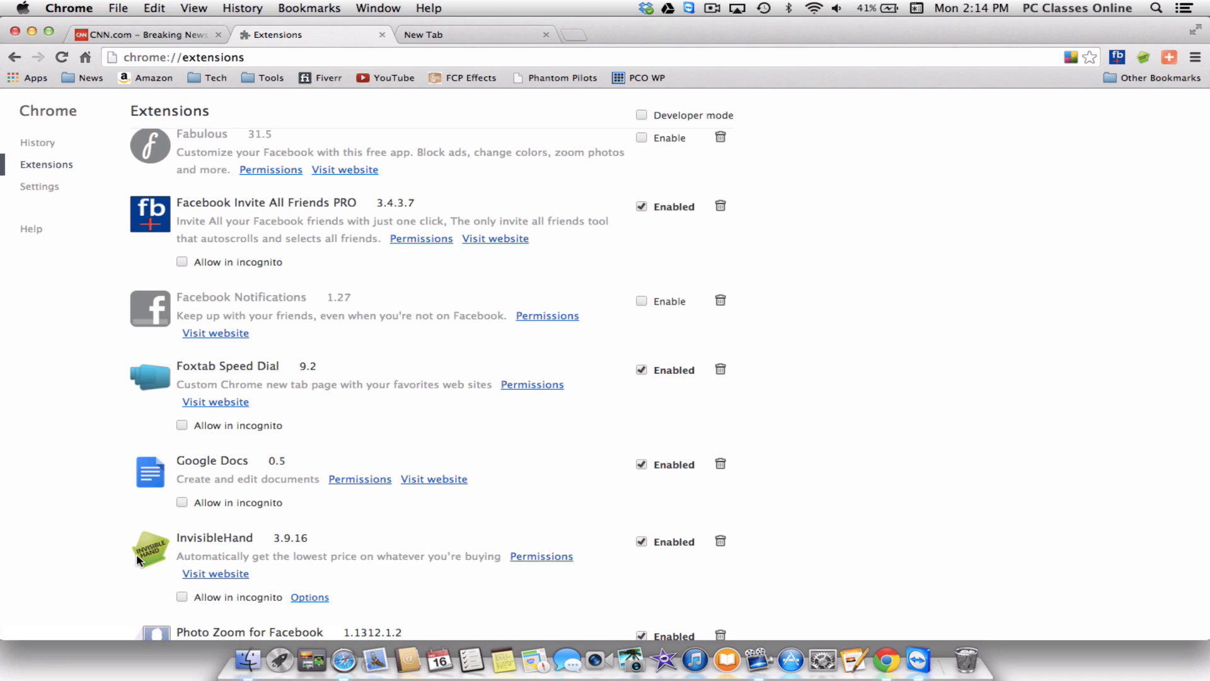
pyautogui.scroll(10, 136, 553)
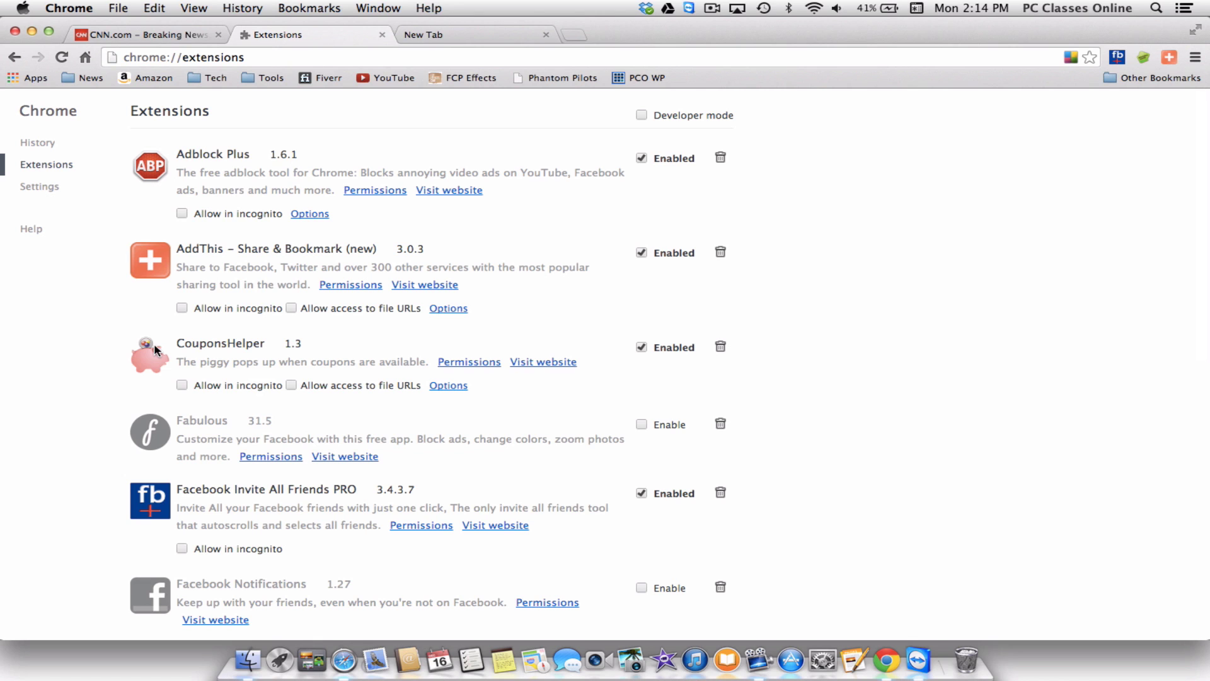
pyautogui.scroll(-8, 154, 343)
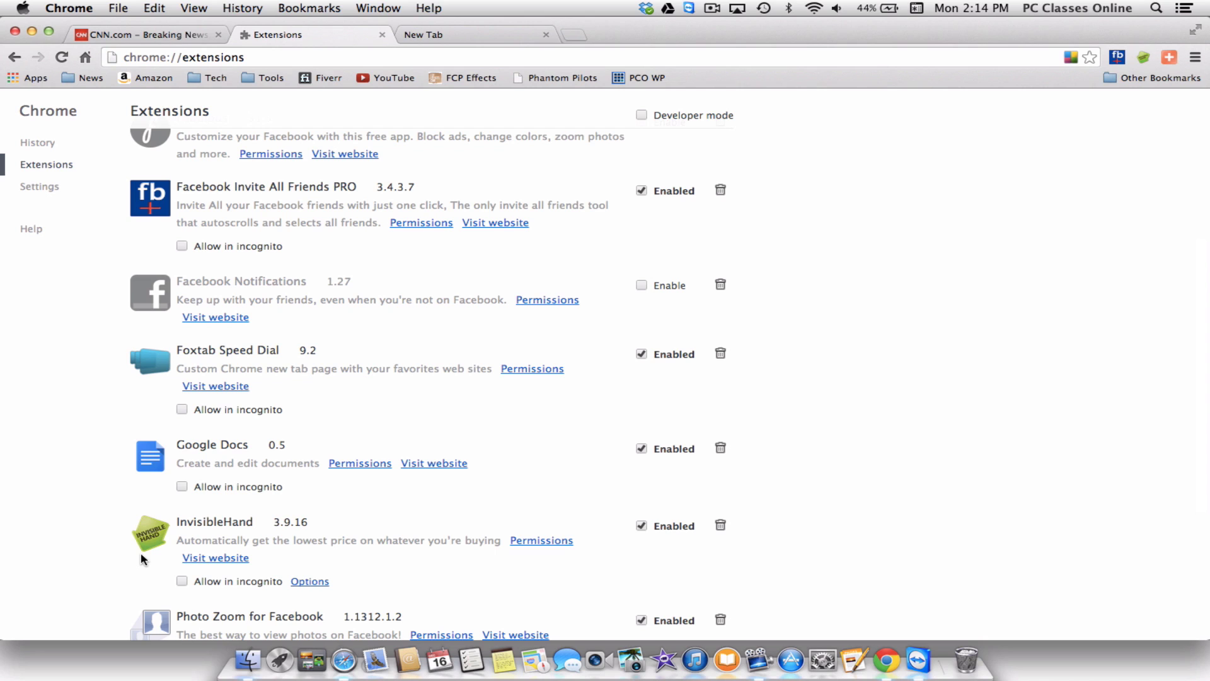
# Open the chrome://apps page from the bookmarks bar's Apps shortcut
pyautogui.click(16, 81)
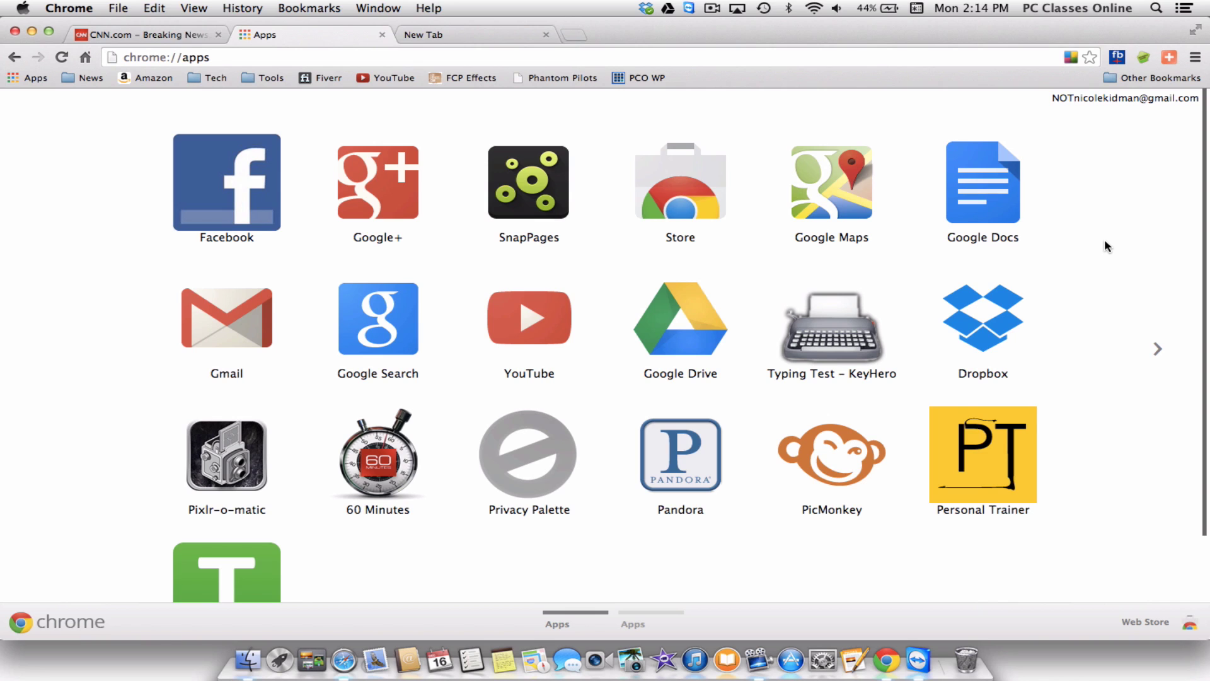
# Open the Web Store, choose For Your Desktop then Popular, and scroll past Pocket and Cut the Rope
pyautogui.click(1147, 632)
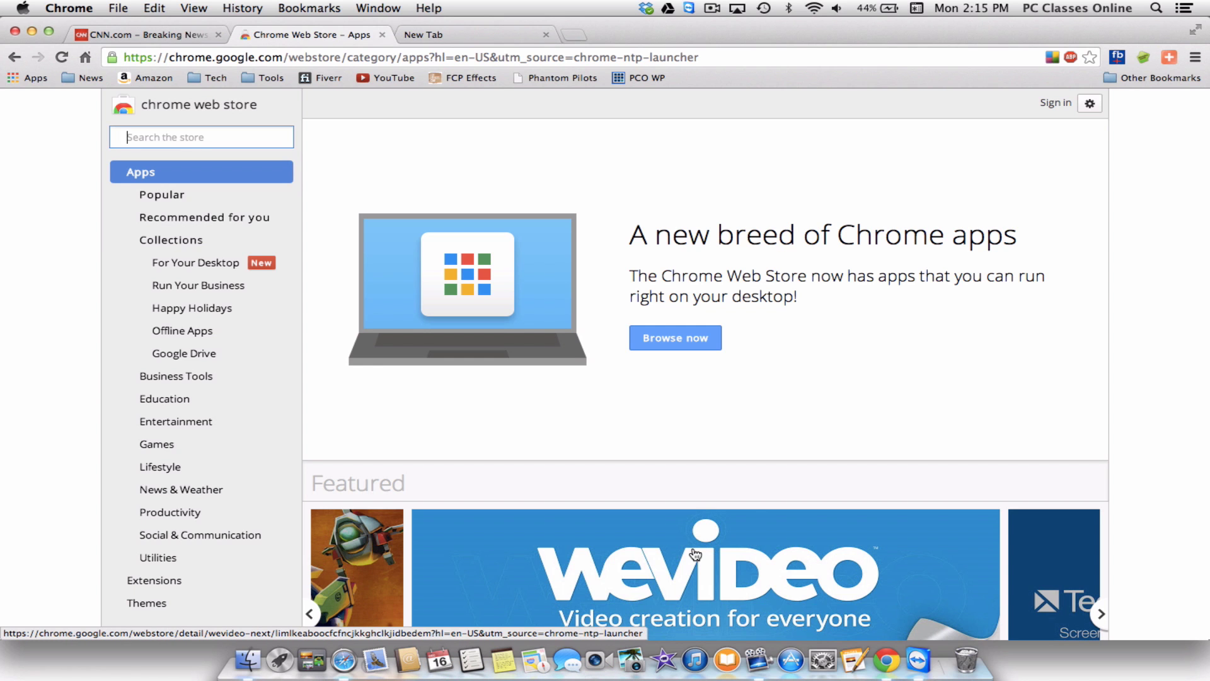
pyautogui.scroll(-10, 695, 554)
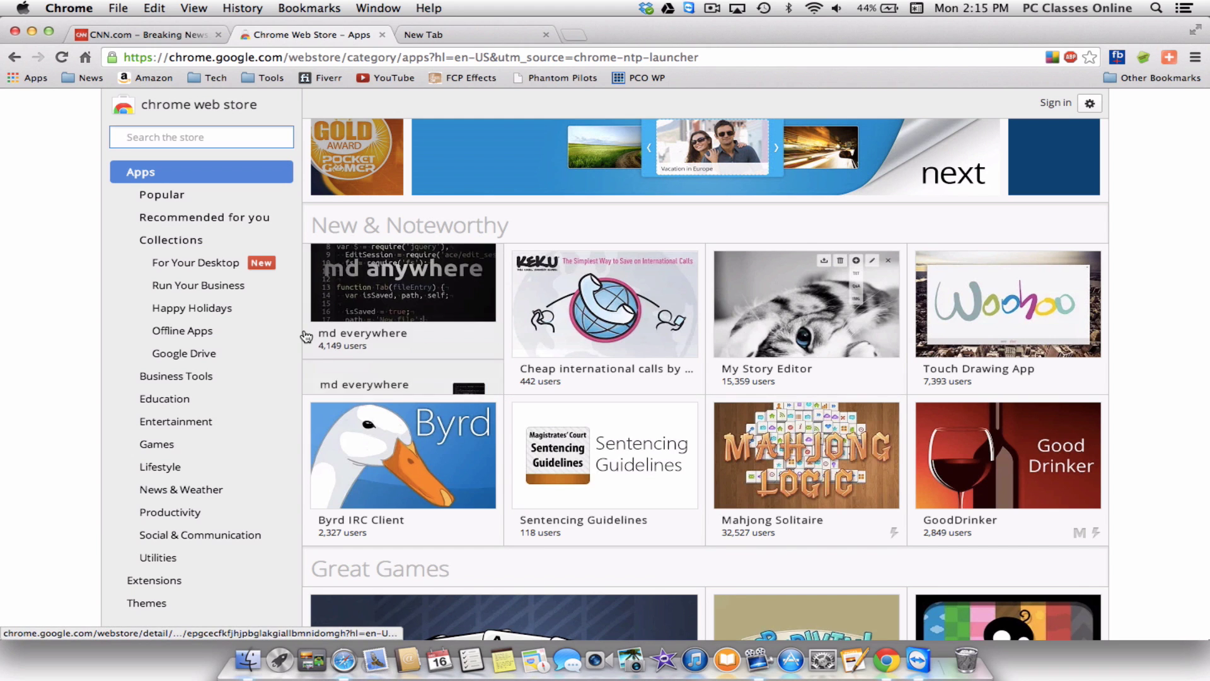
pyautogui.click(166, 267)
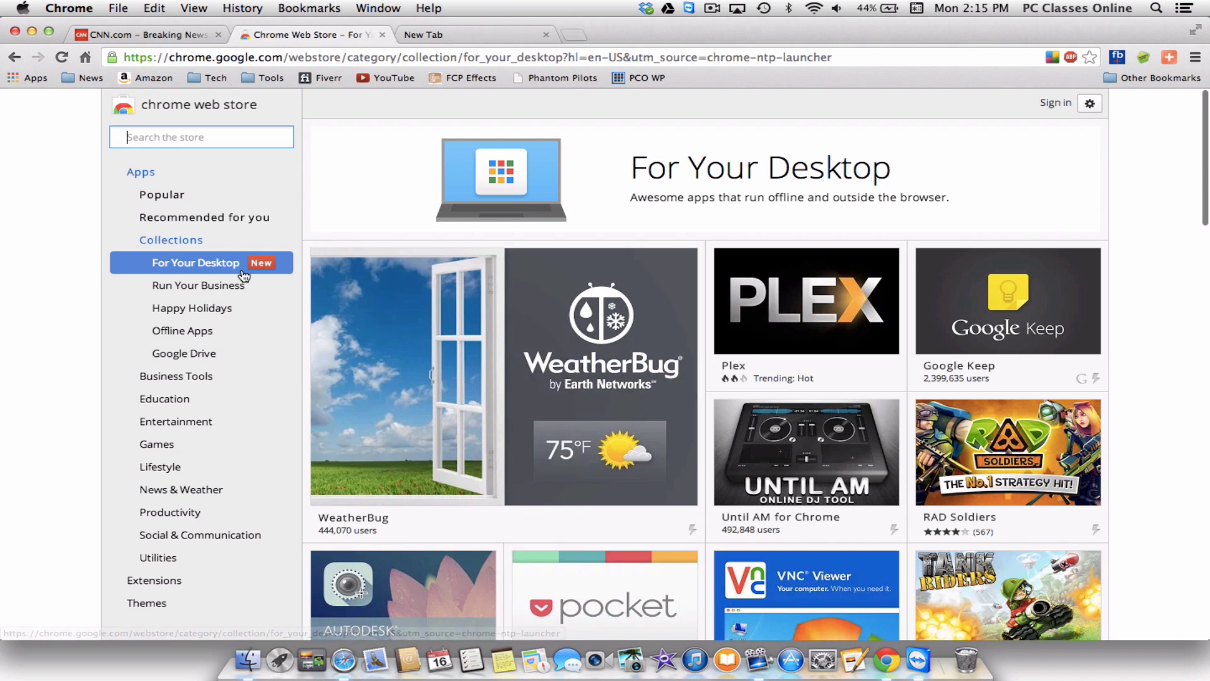
pyautogui.click(175, 195)
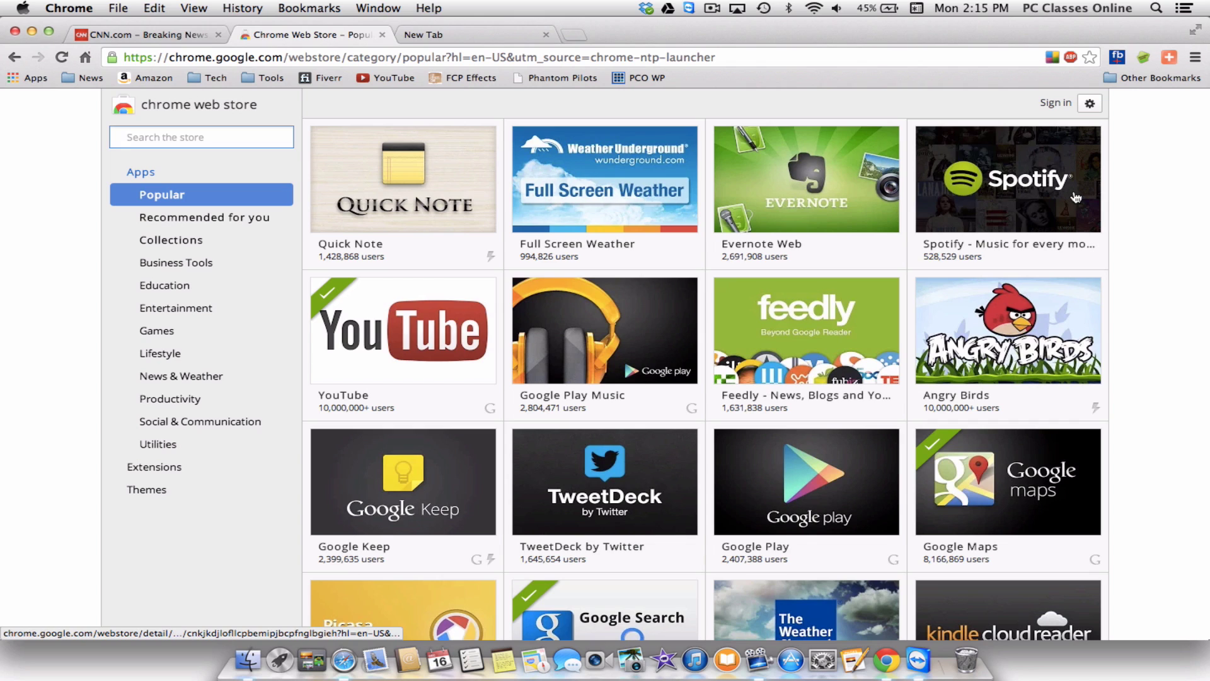
pyautogui.moveTo(1079, 199)
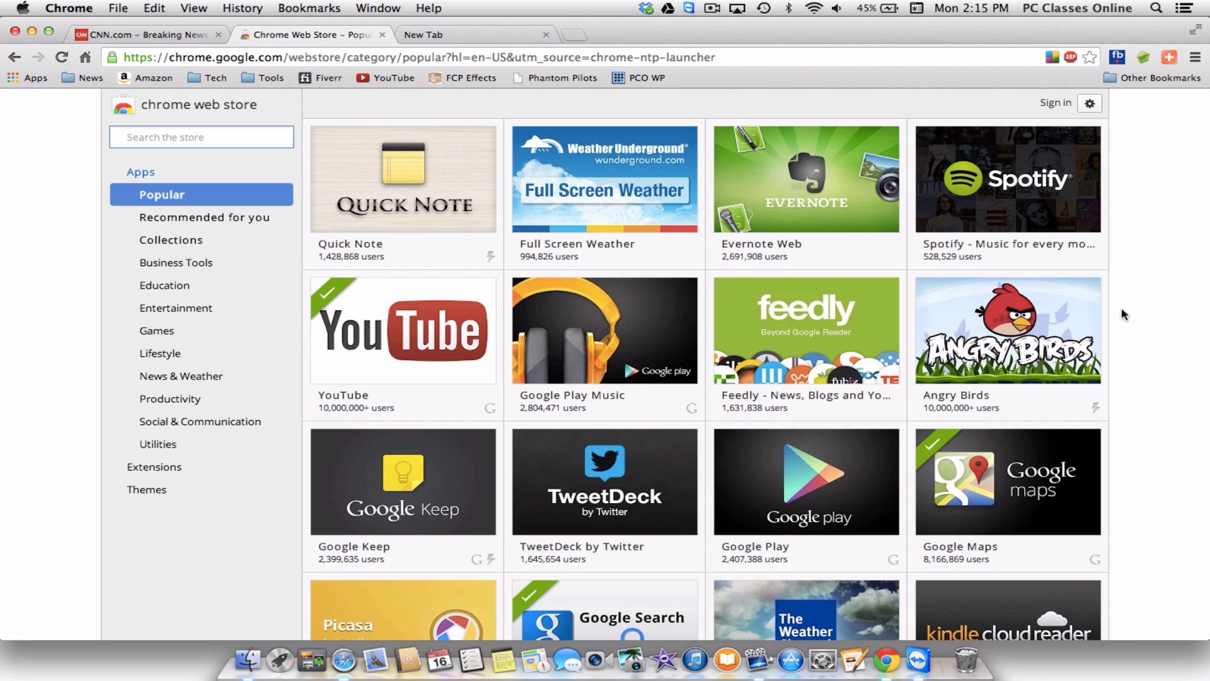
pyautogui.scroll(-3, 1121, 308)
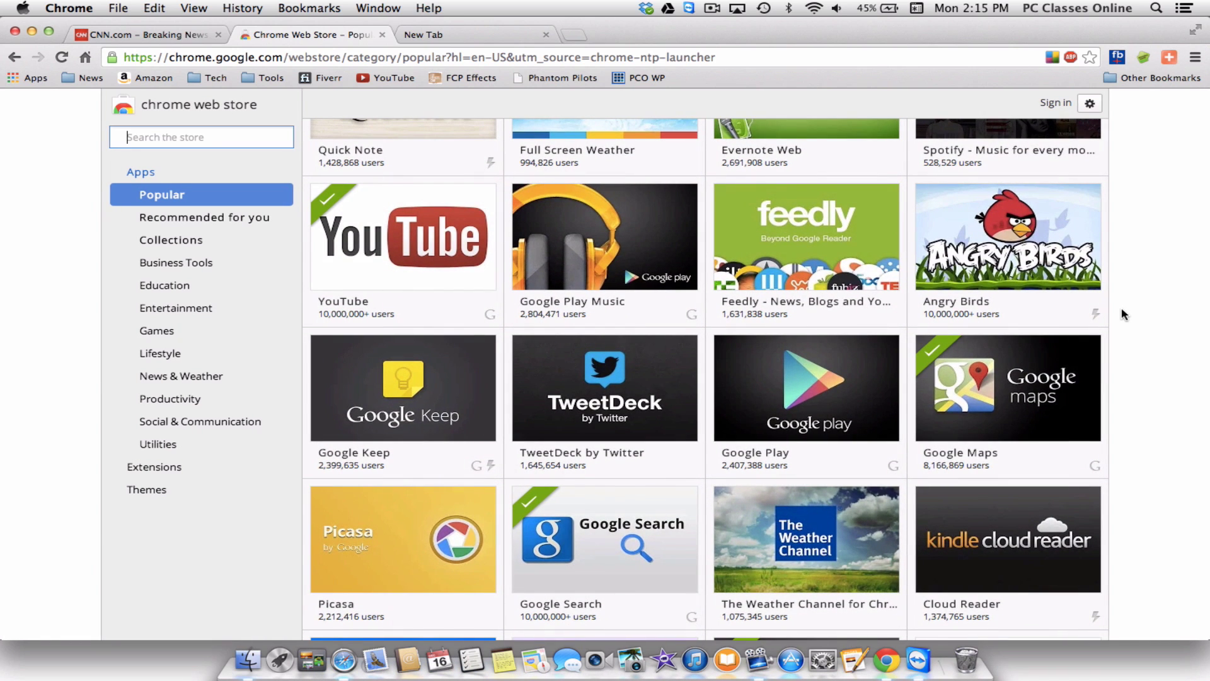
pyautogui.scroll(-5, 1121, 313)
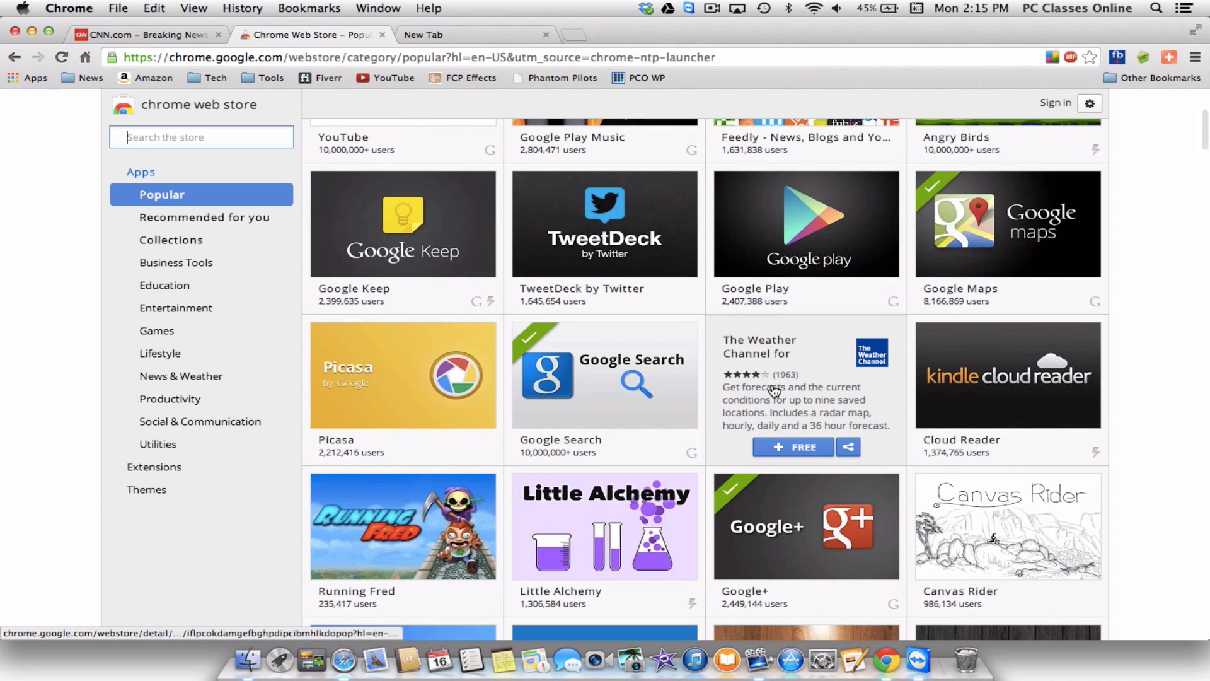
pyautogui.scroll(-3, 775, 391)
pyautogui.scroll(-10, 775, 391)
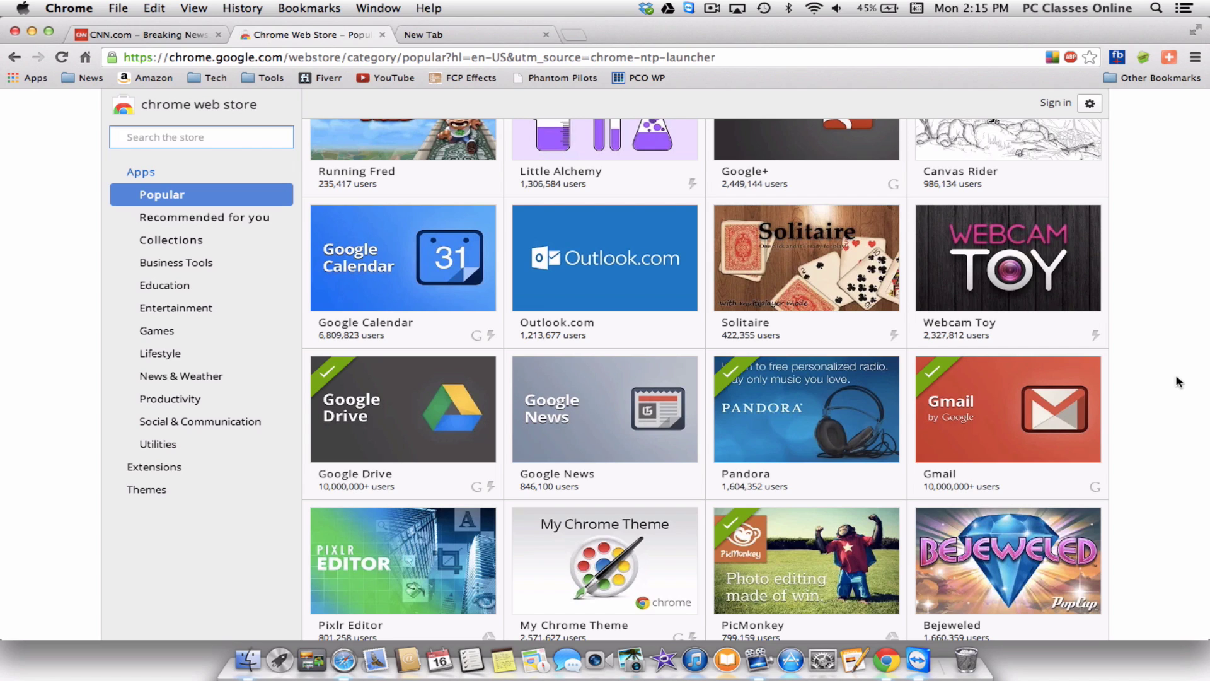
pyautogui.scroll(-10, 1178, 381)
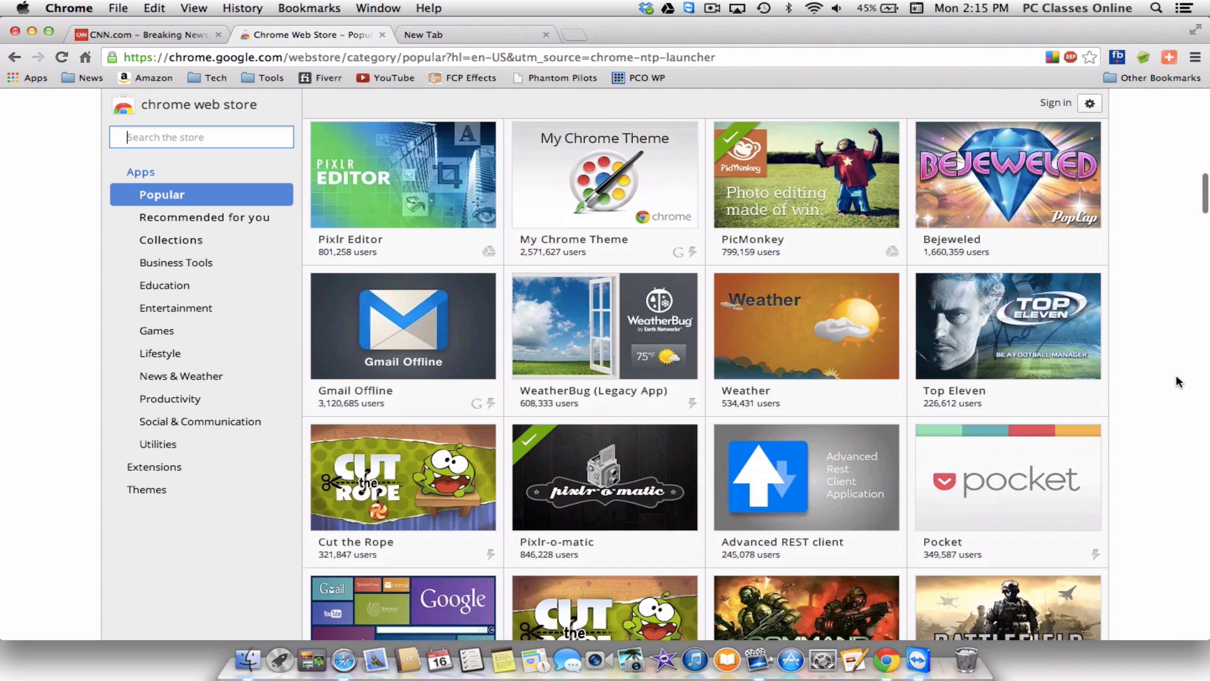
pyautogui.scroll(-5, 1178, 381)
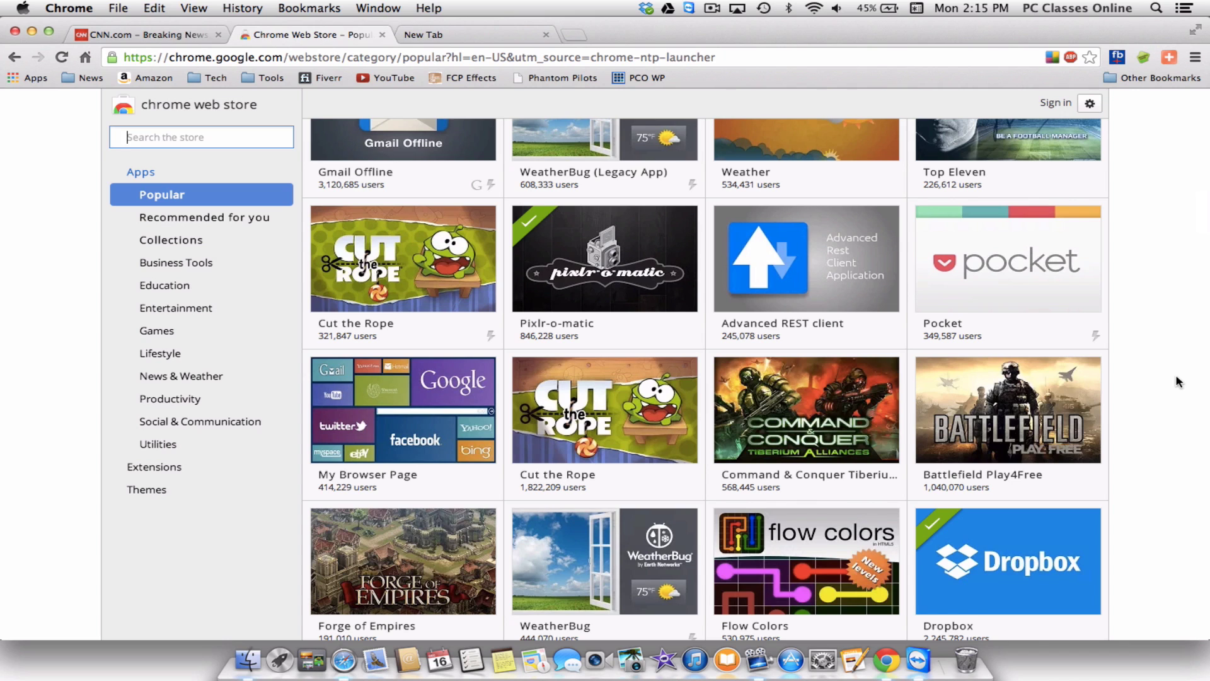
# Start the free Cut the Rope install, sign in, then cancel the Add dialog and close the overlay
pyautogui.moveTo(487, 256)
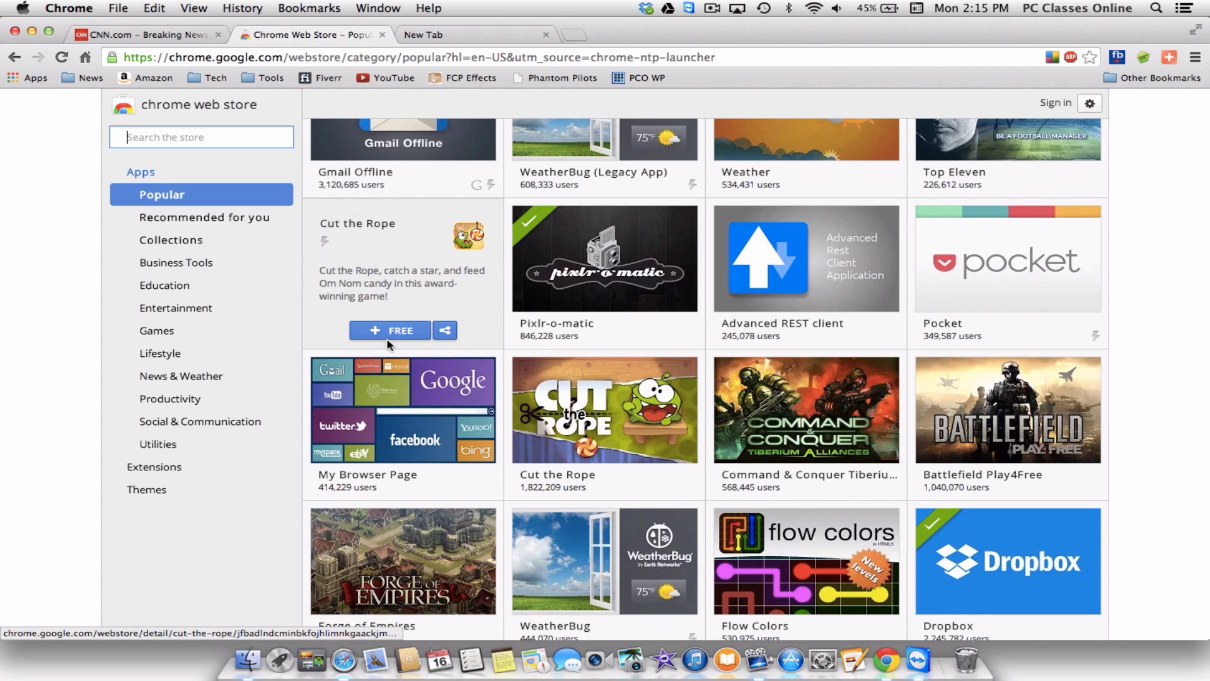
pyautogui.click(388, 334)
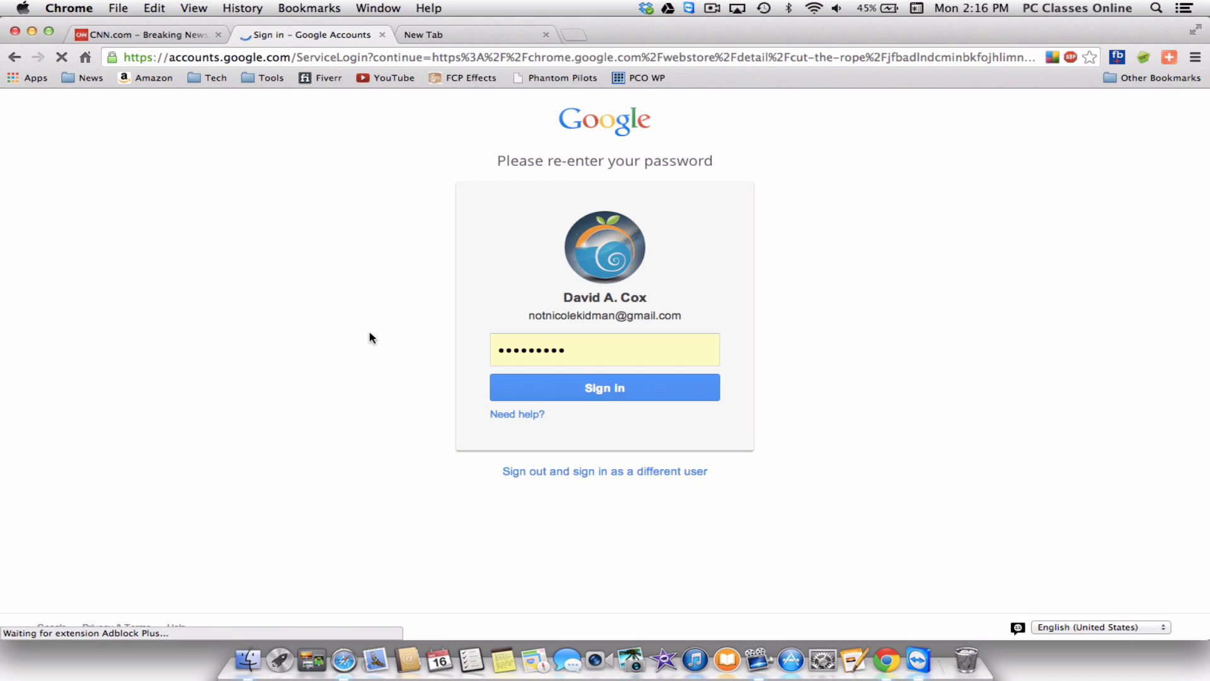
pyautogui.click(636, 400)
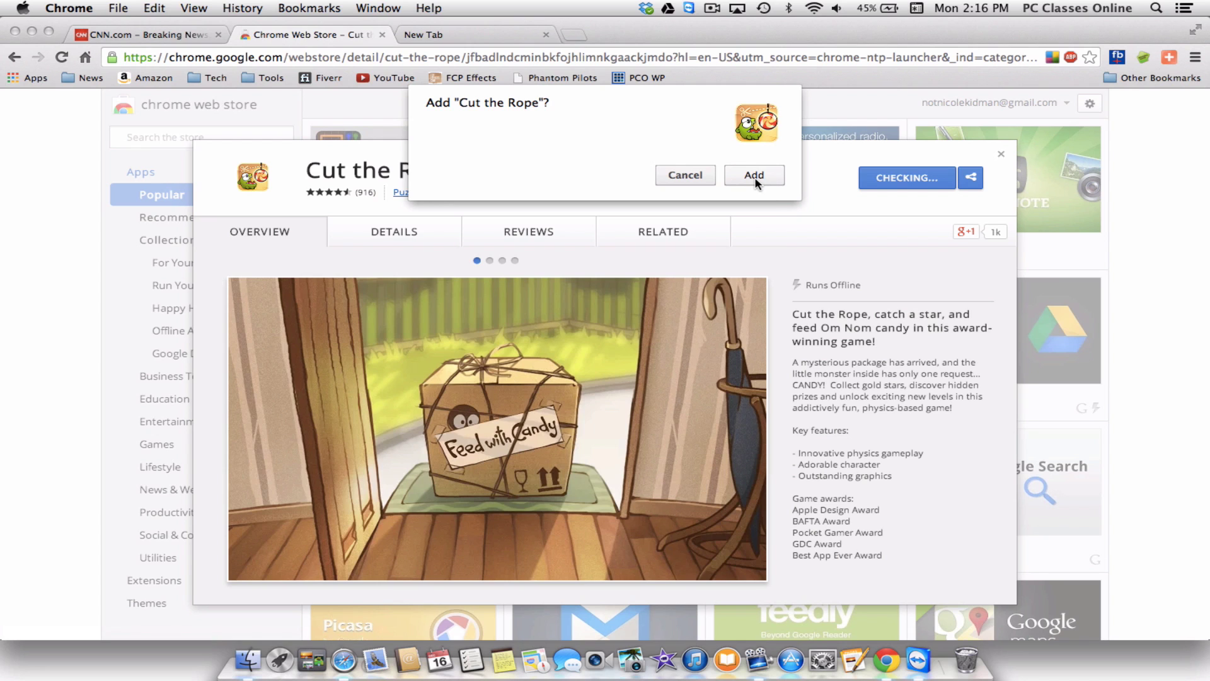
pyautogui.click(684, 176)
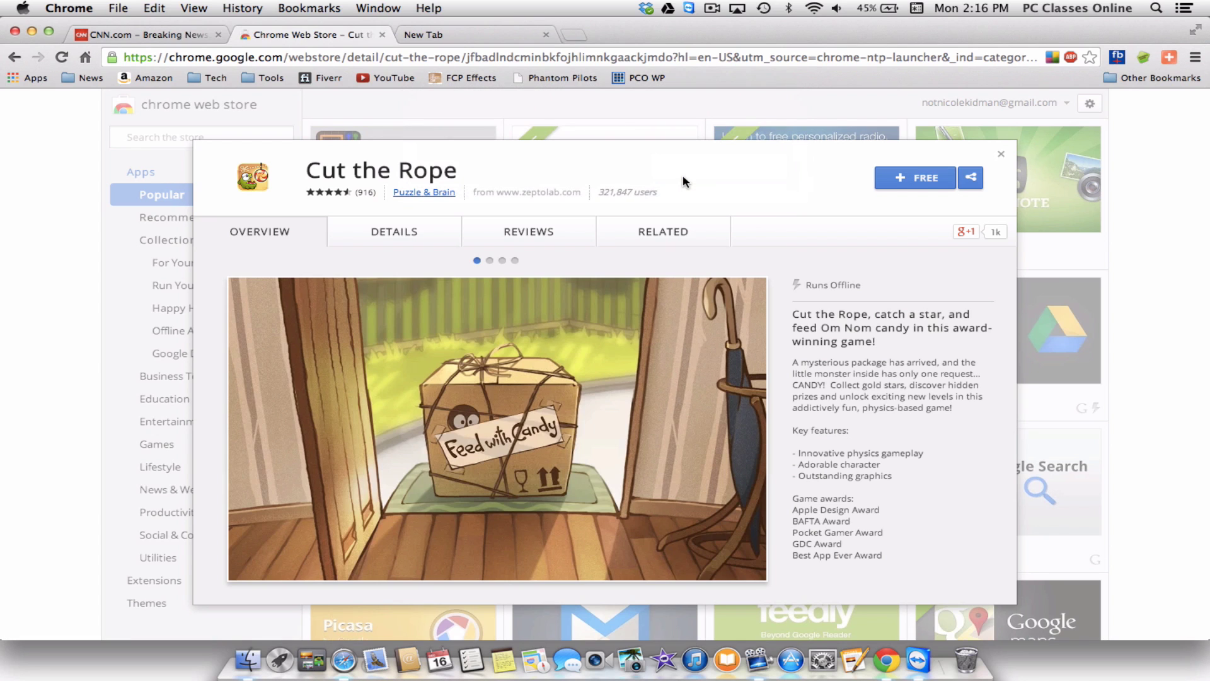
pyautogui.click(55, 256)
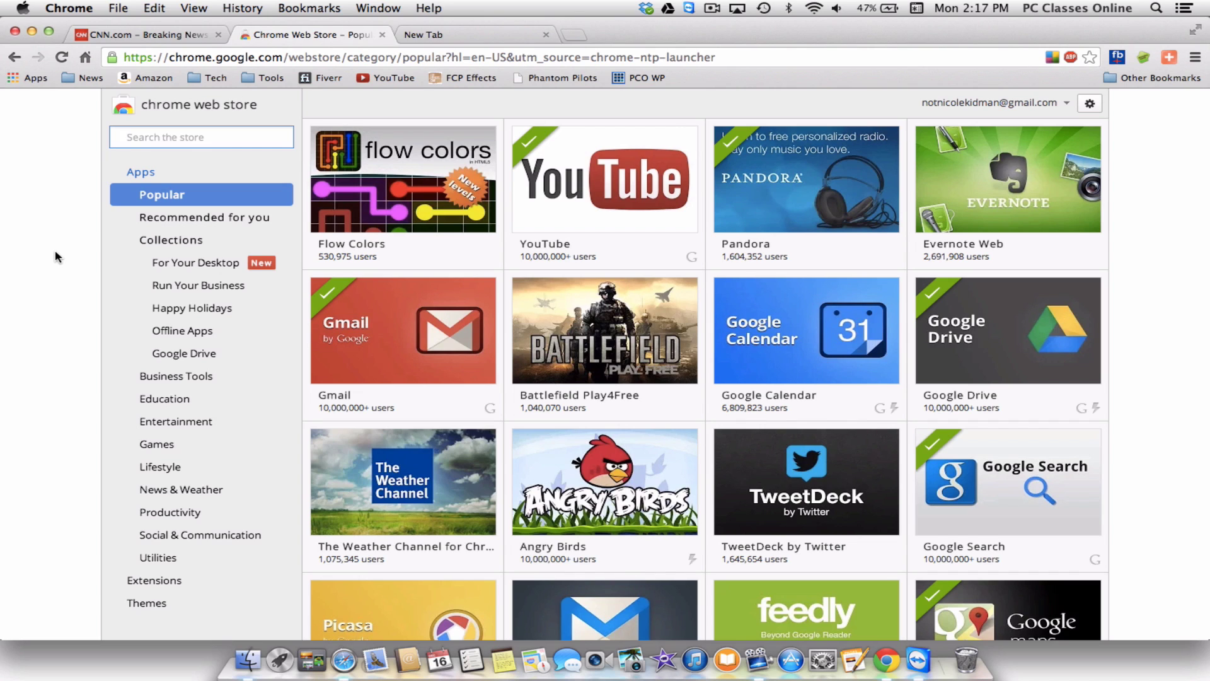
# Enter 'pc' in the address bar and load the autocompleted pcclassesonline.com
pyautogui.click(338, 59)
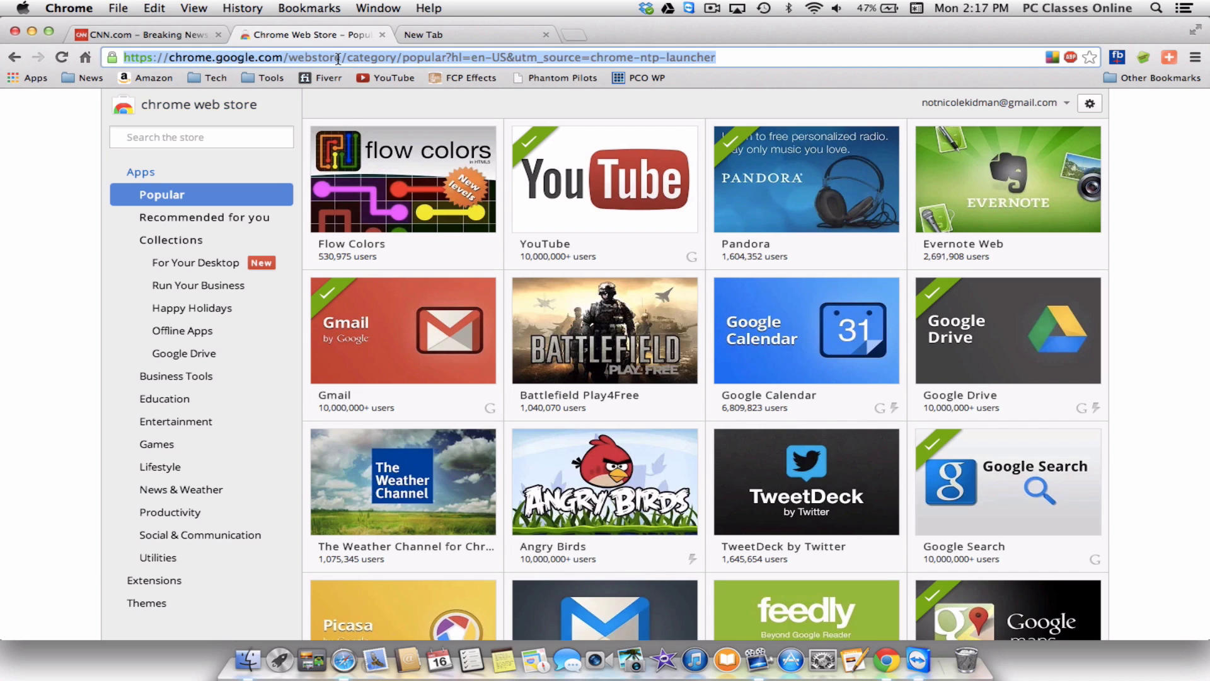
pyautogui.write('pcclassesonline.com')
pyautogui.press('Return')
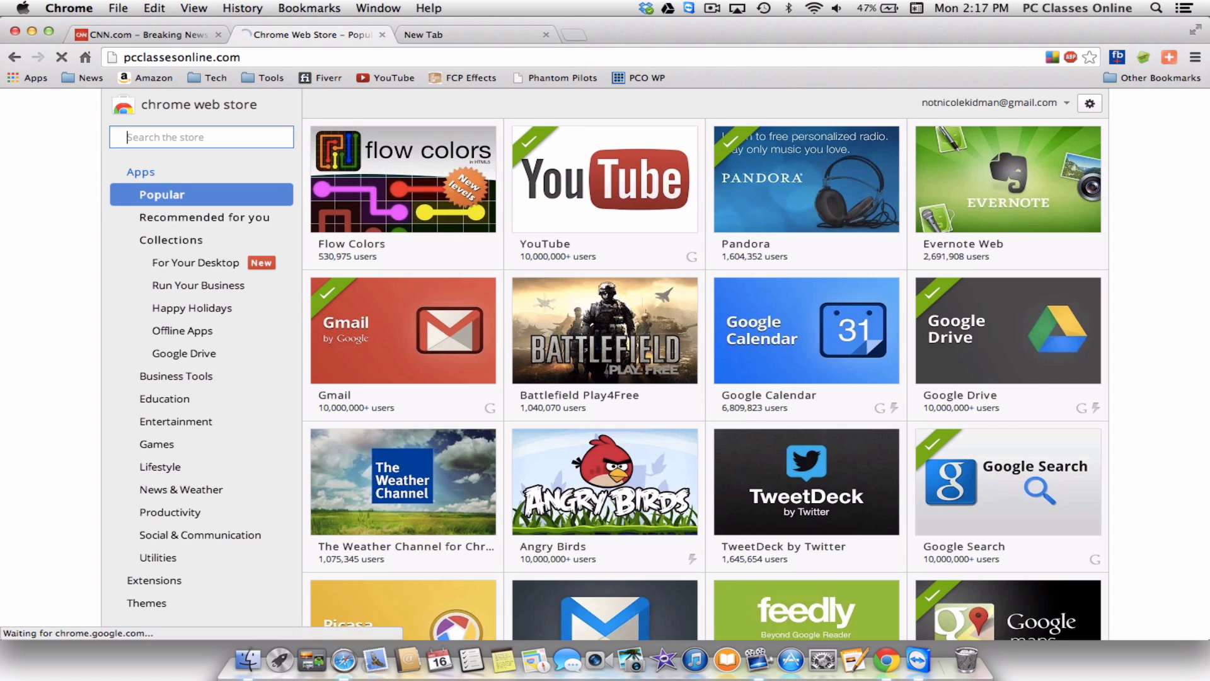